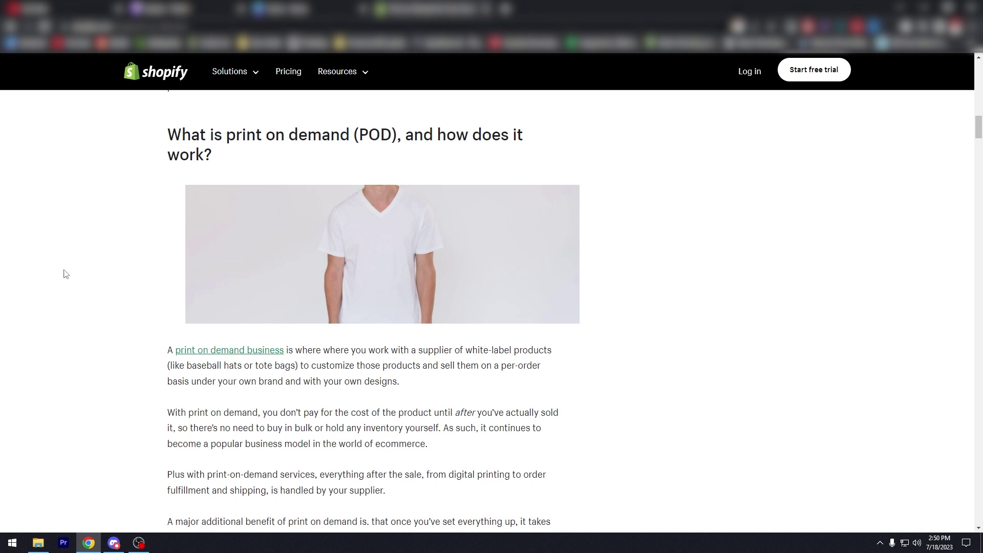
Read the Shopify article's section on what print on demand is, how it works and what it can be used for.
scroll(58, 312, "down", 2)
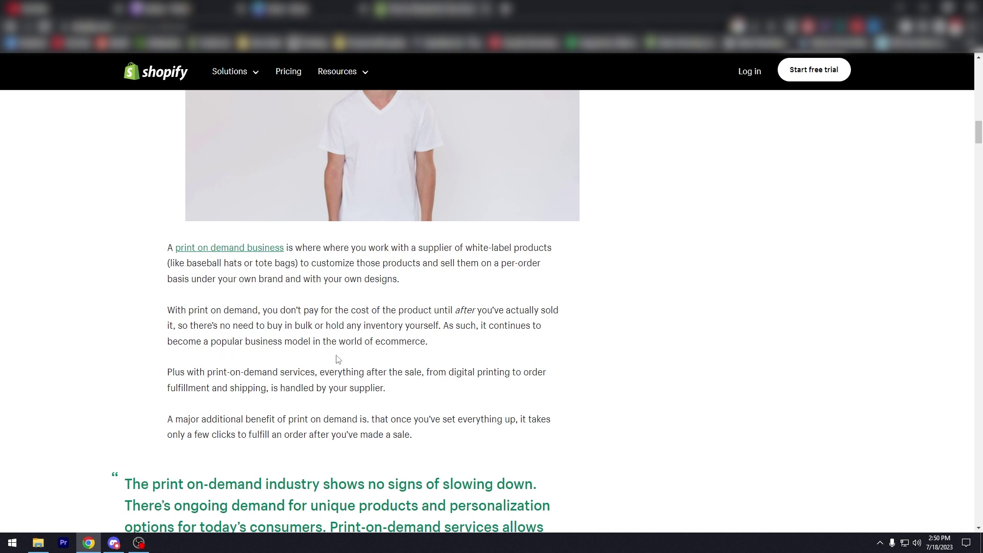
scroll(198, 367, "down", 2)
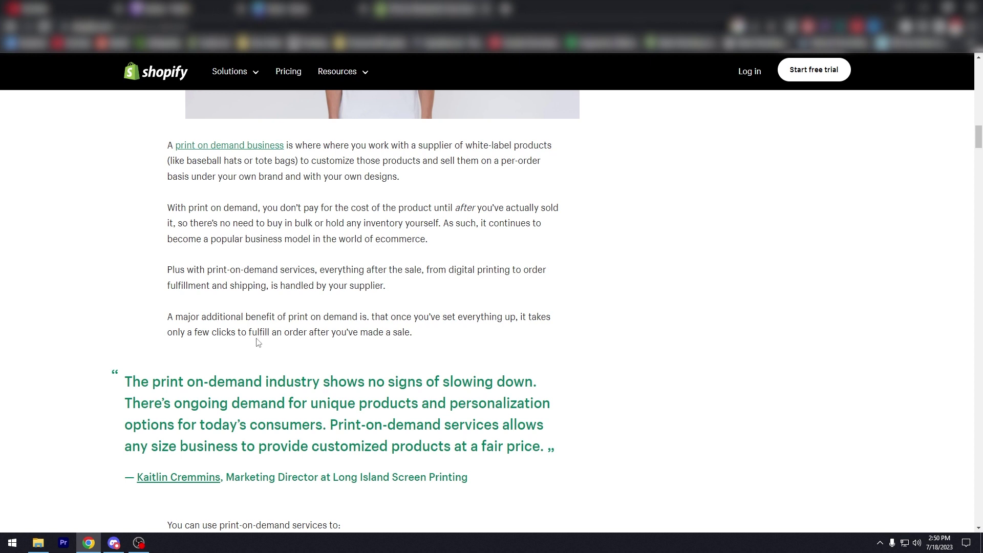
scroll(428, 352, "down", 1)
scroll(427, 352, "down", 6)
scroll(428, 349, "up", 1)
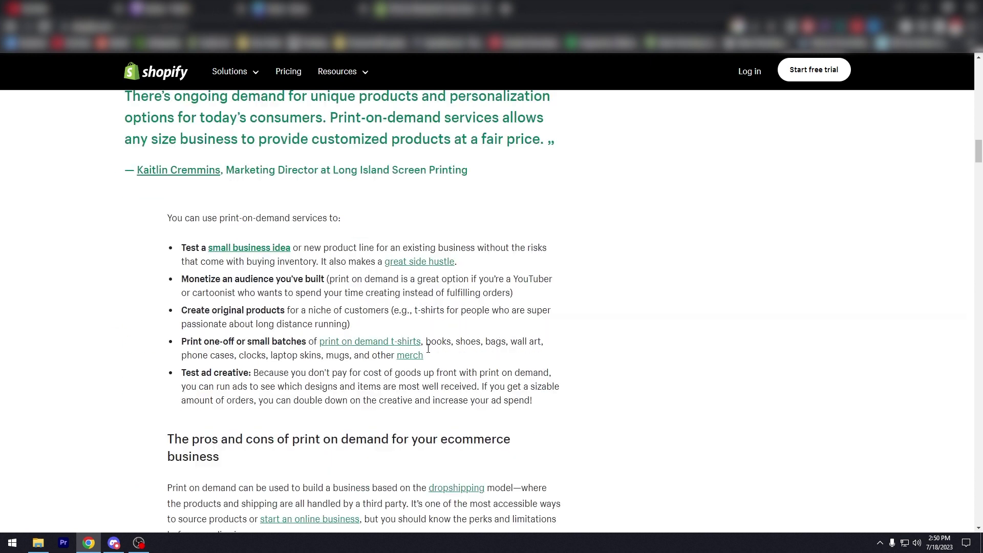
scroll(429, 349, "up", 10)
scroll(430, 349, "up", 1)
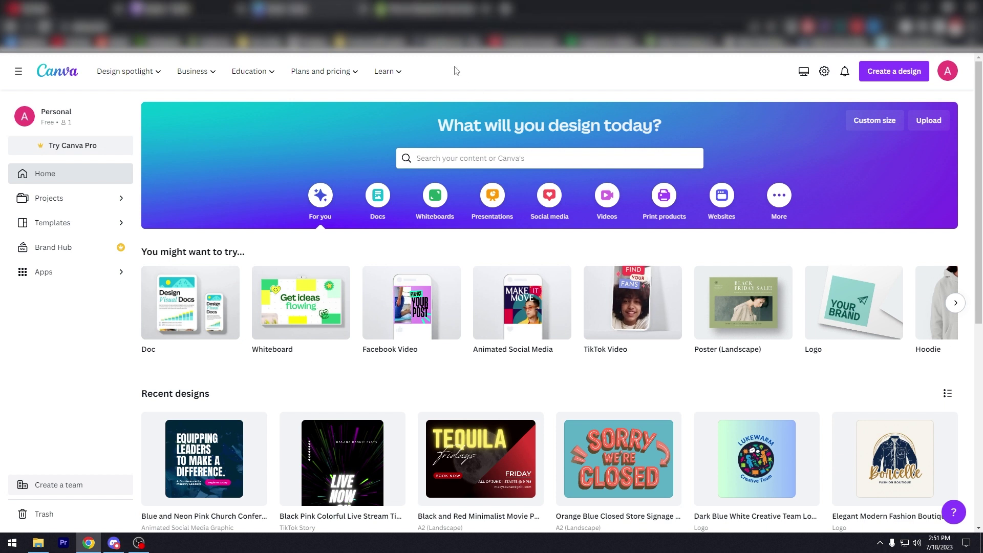
Switch to Canva, search for "JOURNAL" and open the Journal templates category.
left_click(451, 160)
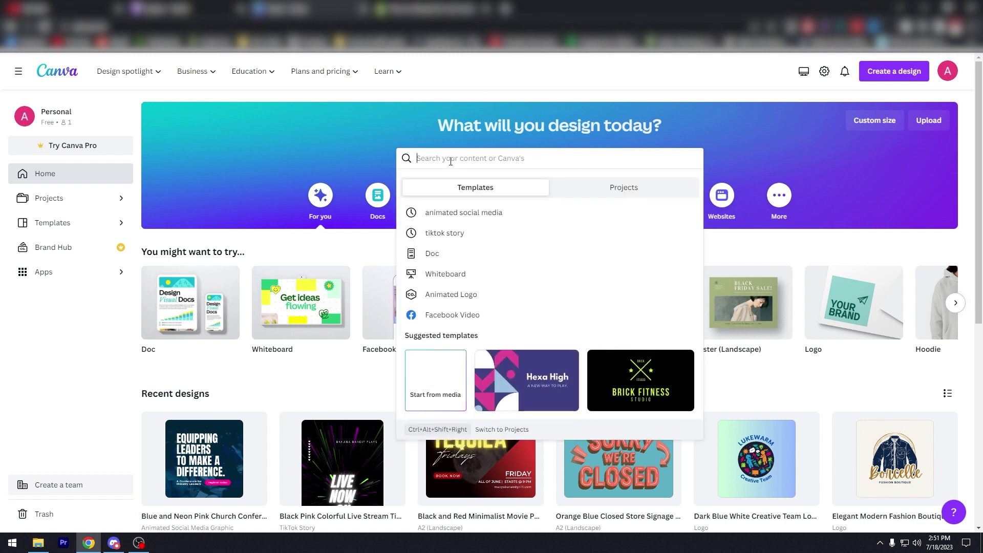
type("JOURNAL")
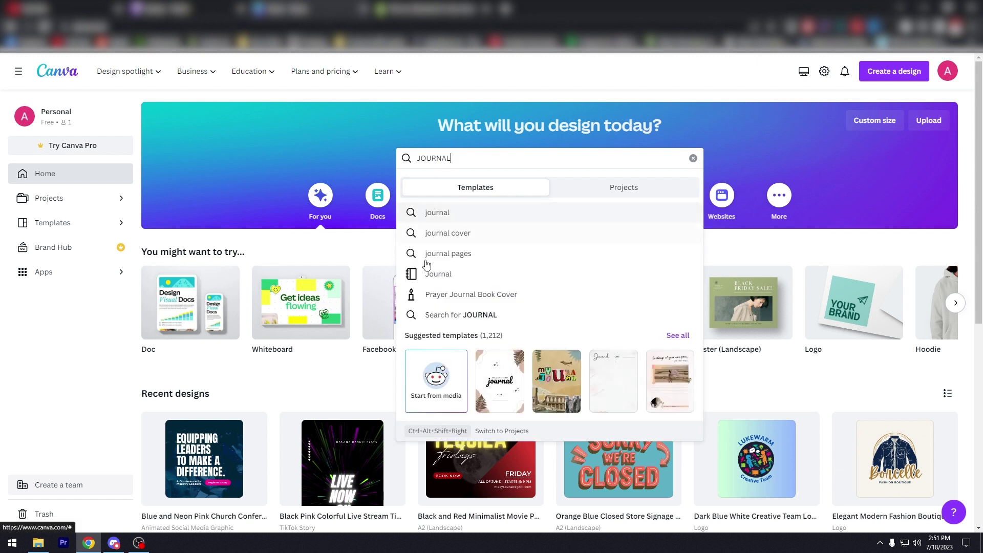
left_click(429, 273)
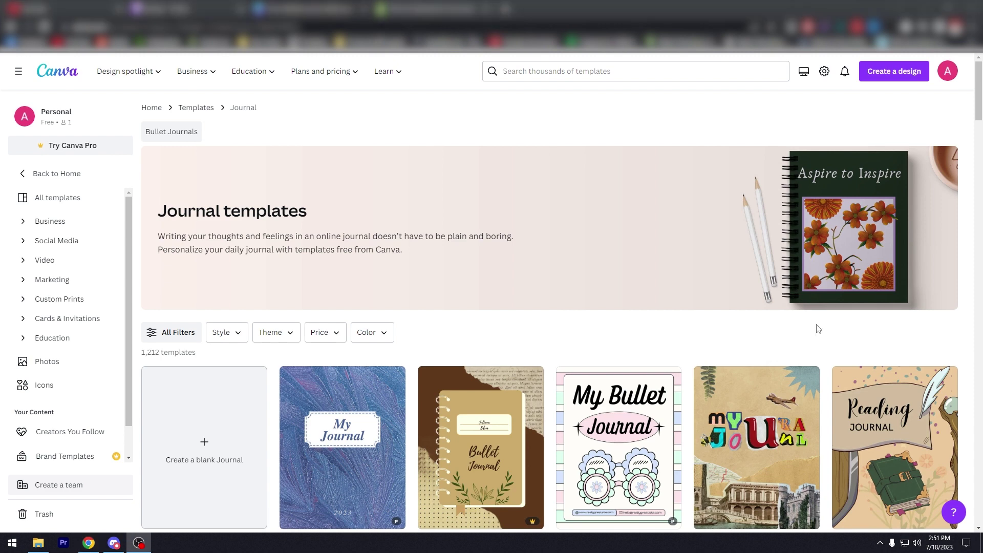
Open the Brown Simple Minimalist Reading Journal Cover template in a separate browser tab and start customizing it in the editor.
scroll(490, 207, "down", 7)
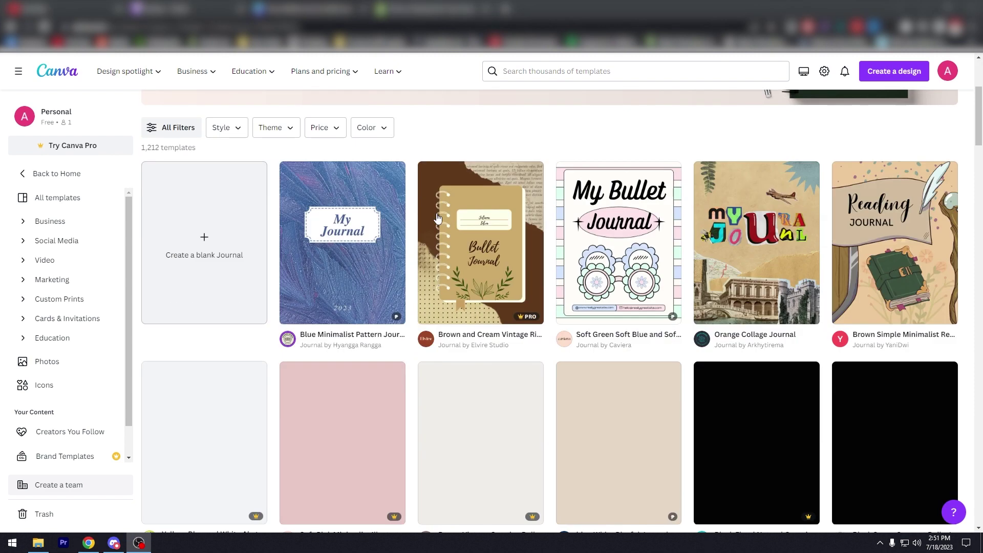
scroll(434, 218, "up", 3)
scroll(434, 218, "up", 4)
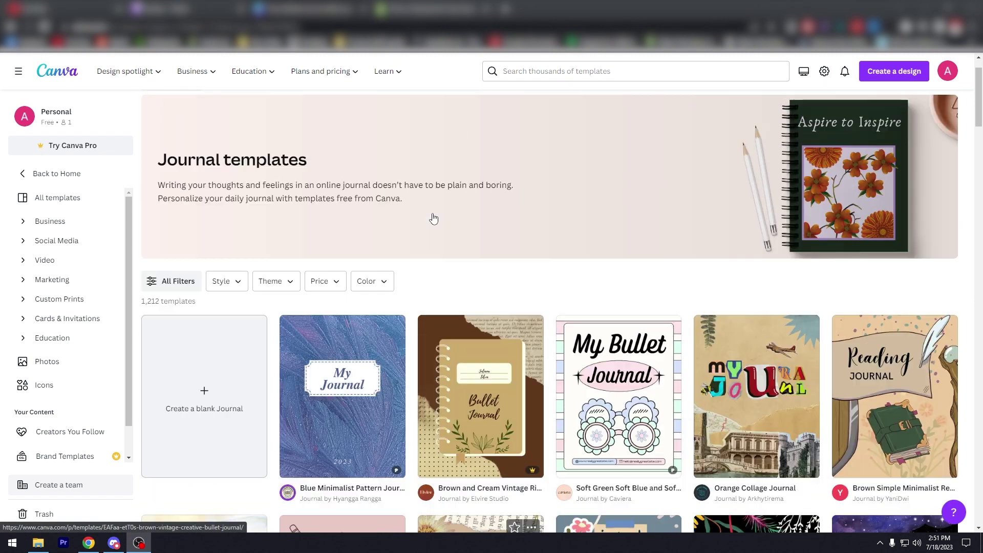
scroll(415, 222, "down", 1)
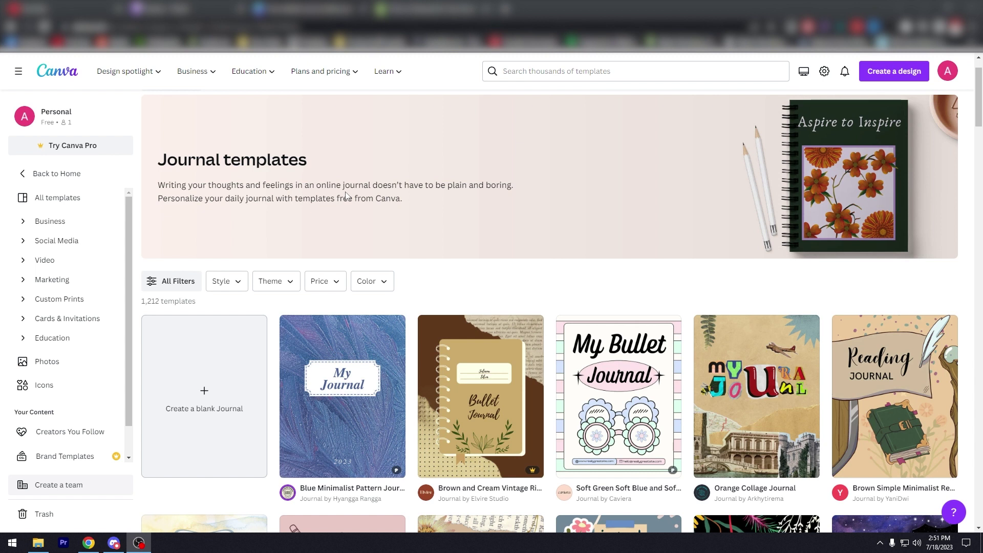
scroll(347, 196, "down", 1)
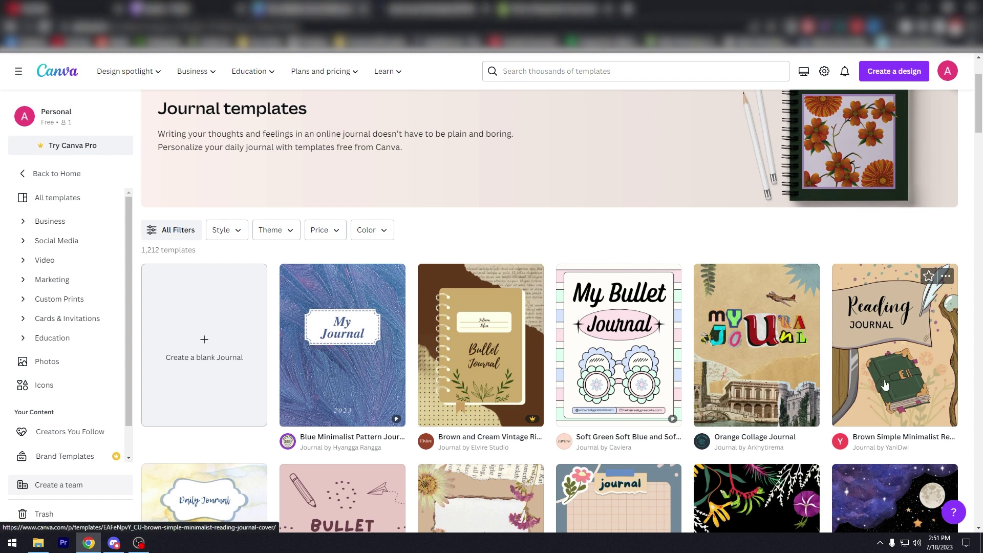
left_click(432, 6)
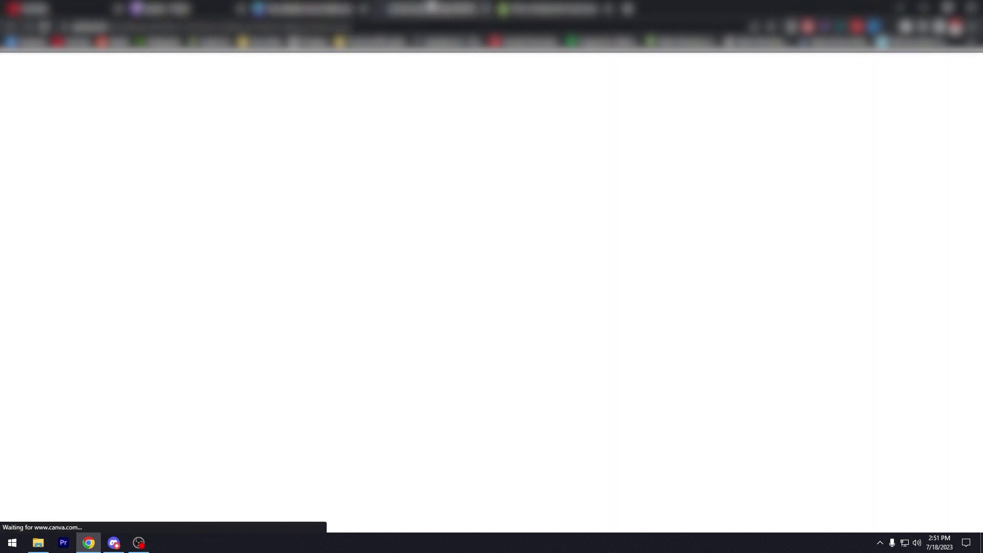
left_click(318, 6)
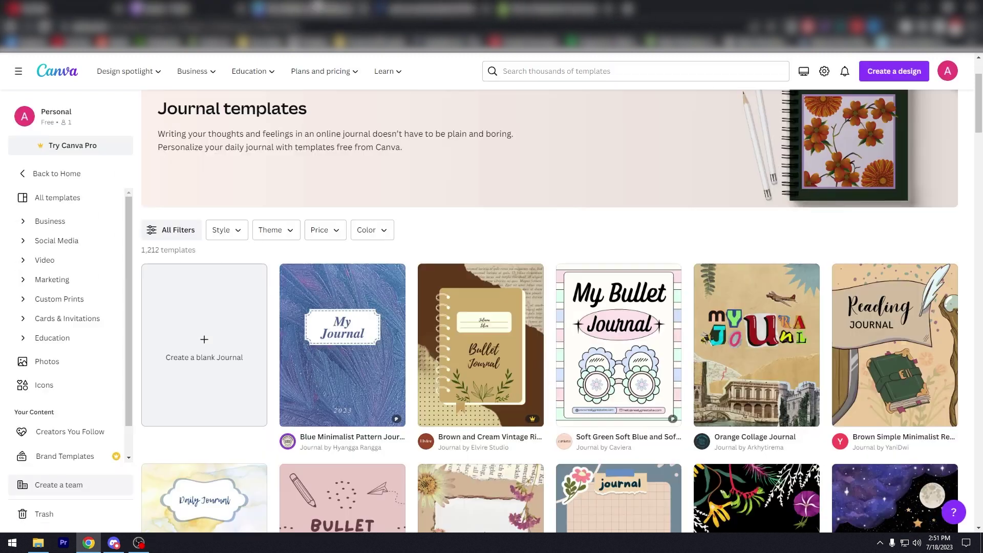
left_click(436, 6)
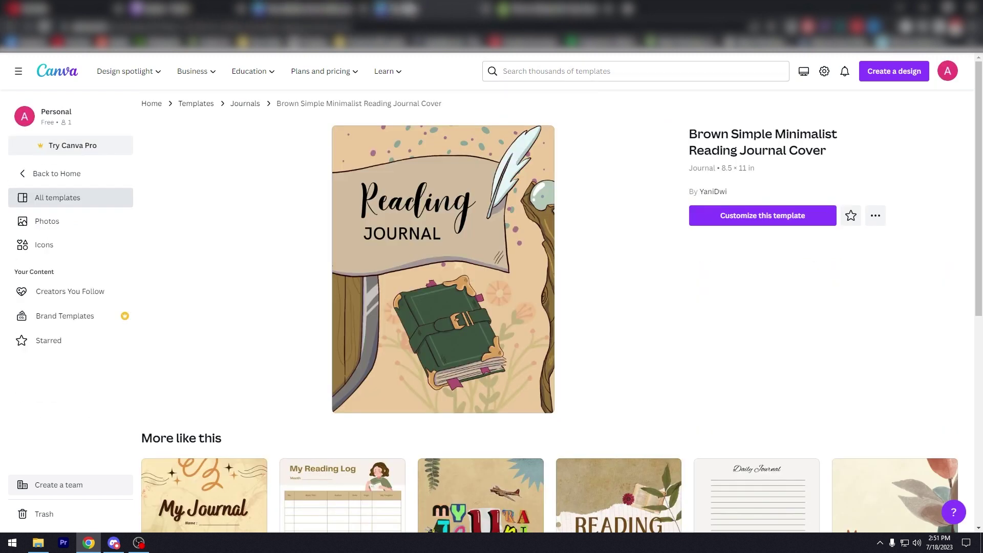
left_click(748, 214)
left_click(442, 8)
left_click(474, 11)
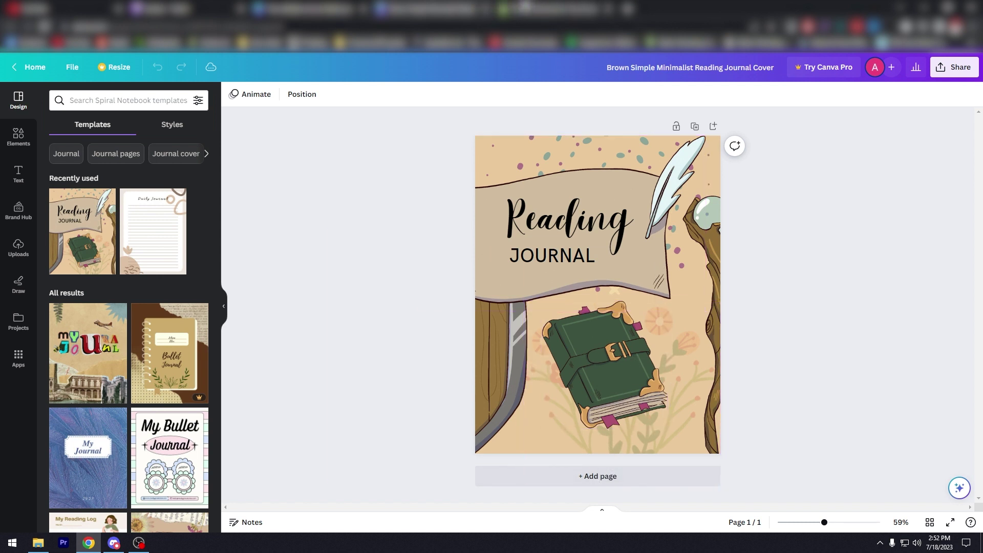
Return to the Journal templates list and examine the other designs, including which ones require Canva Pro.
left_click(451, 7)
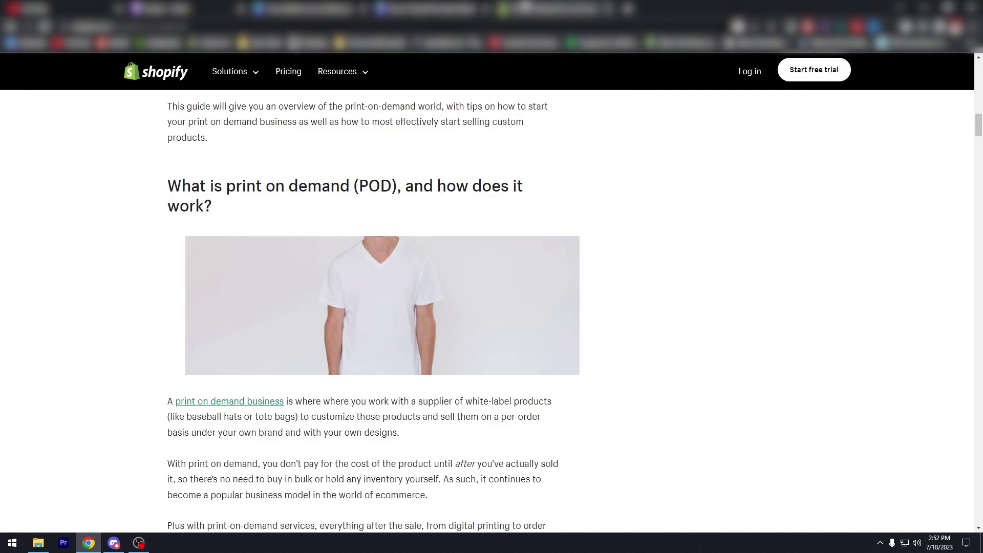
left_click(451, 7)
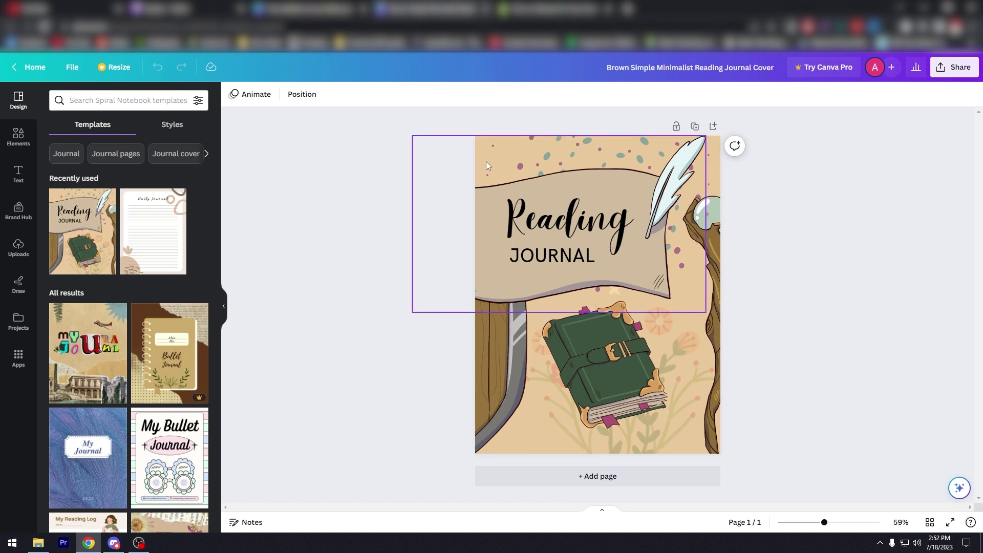
left_click(315, 8)
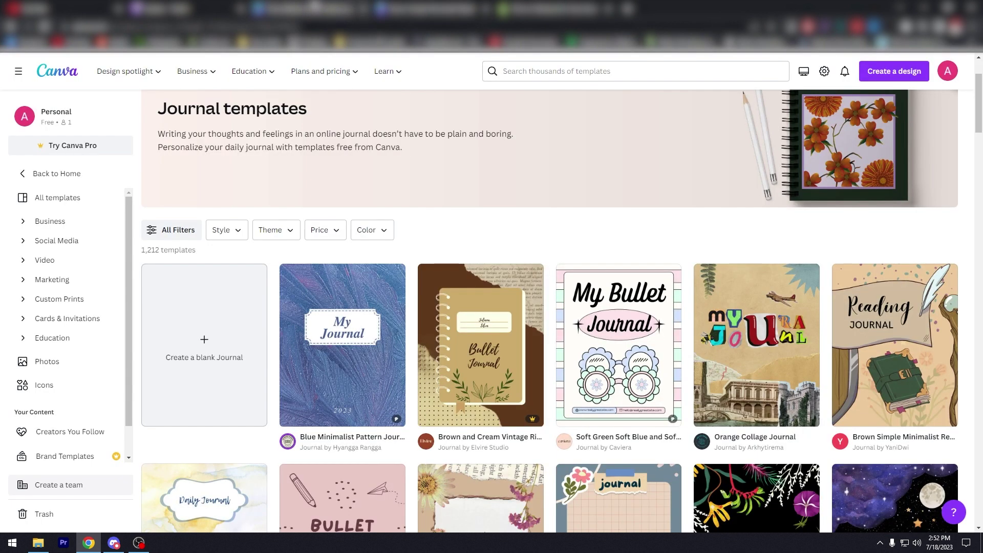
scroll(374, 123, "down", 5)
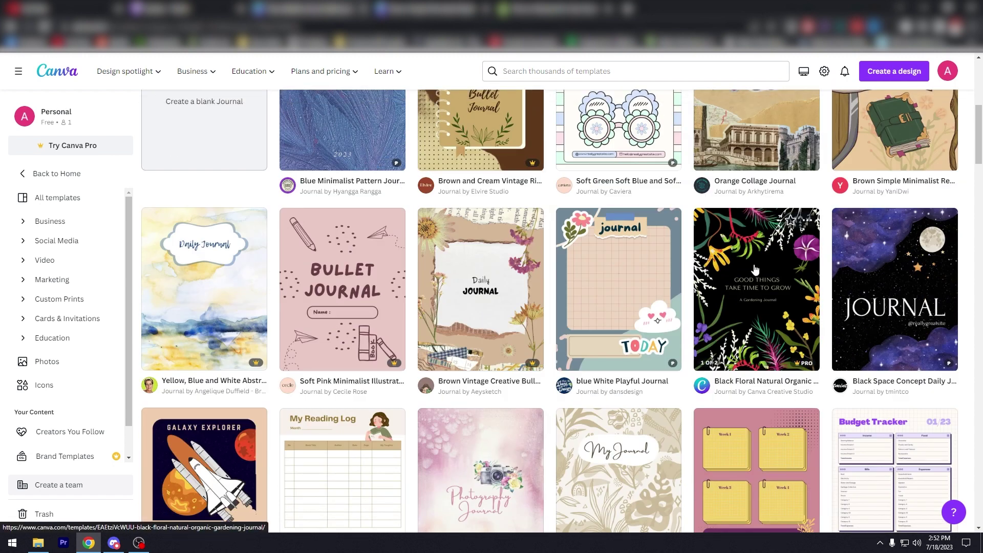
scroll(763, 289, "down", 1)
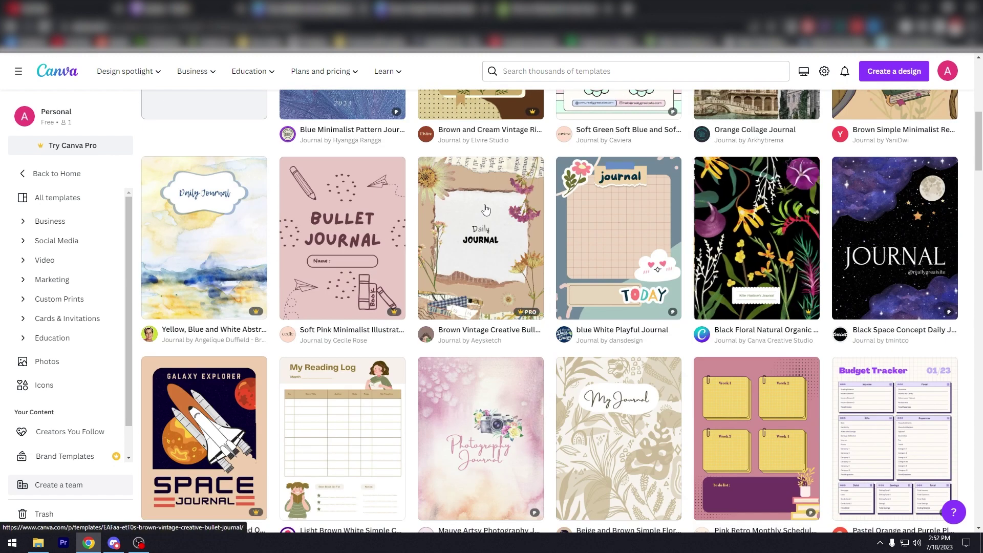
scroll(479, 164, "up", 2)
scroll(480, 164, "up", 1)
scroll(399, 246, "down", 6)
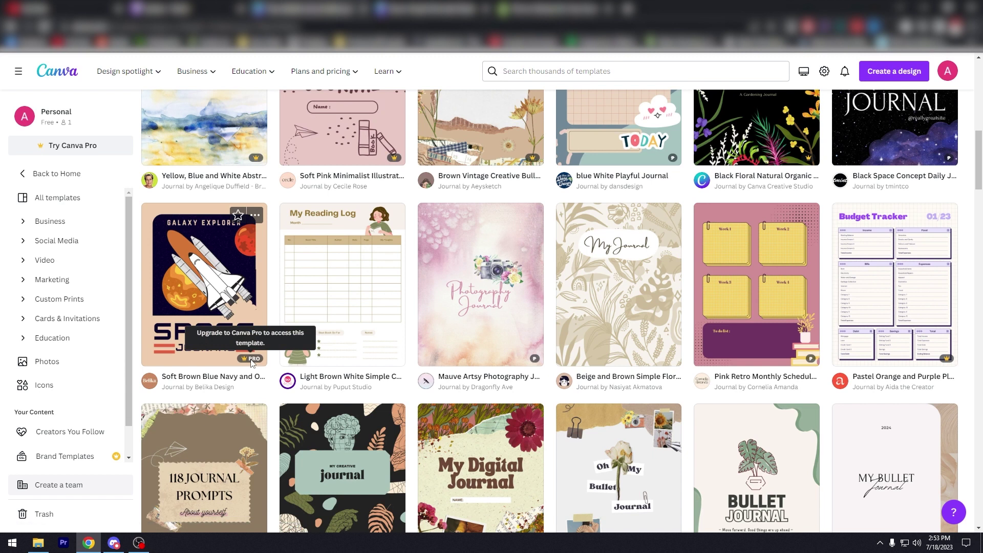
scroll(254, 364, "down", 2)
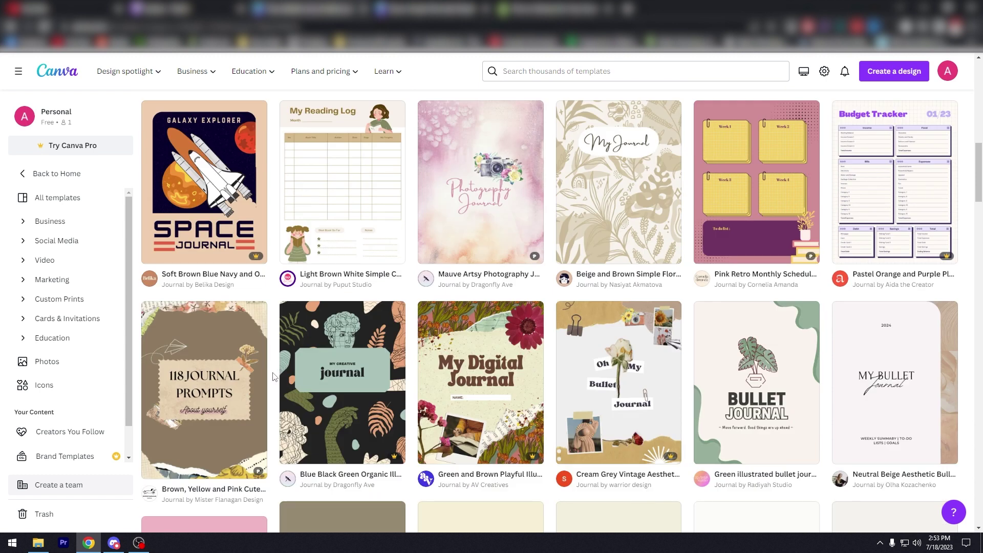
scroll(270, 331, "down", 2)
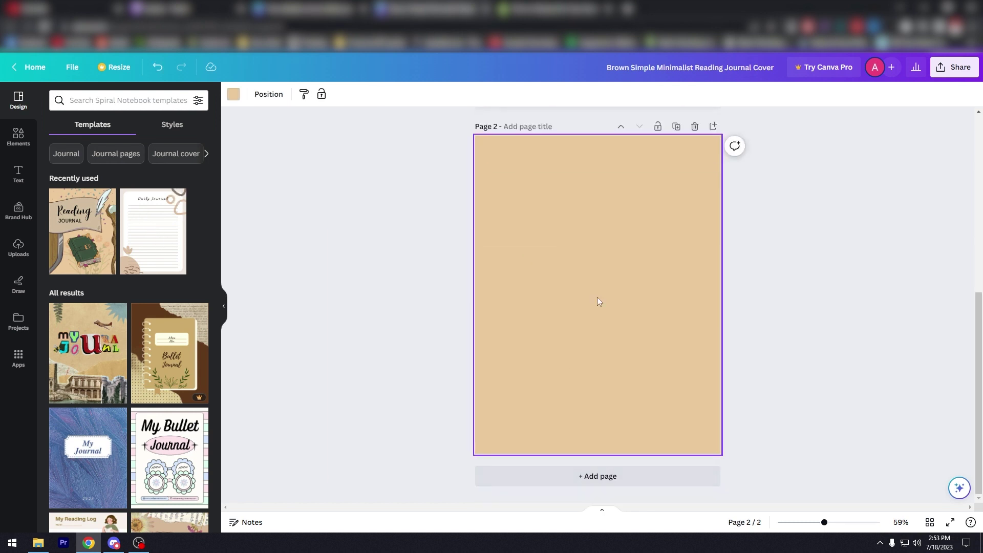
Add a second page to the reading journal and apply the recently used Beige and Brown Fun Playful Simple Daily Journal Page template.
left_click(152, 245)
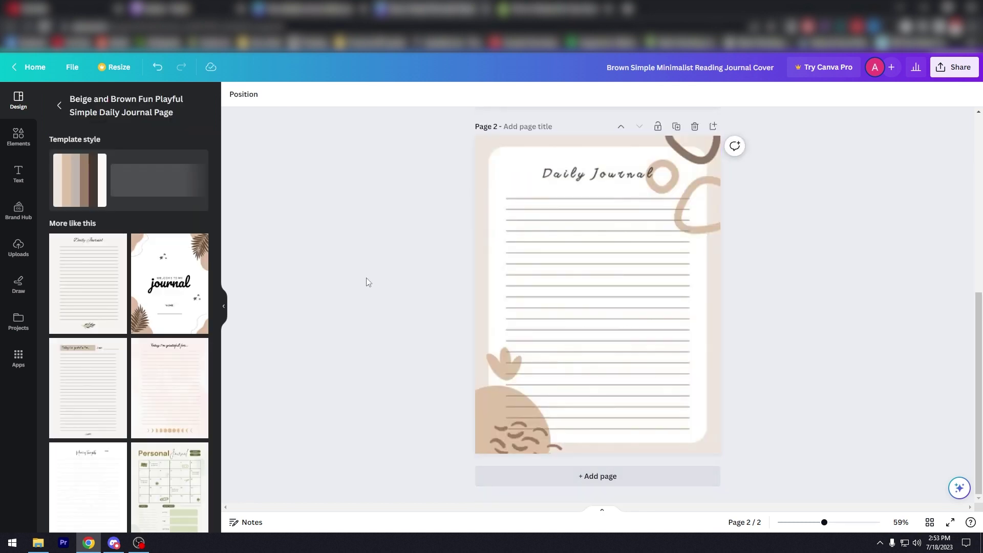
left_click(717, 239)
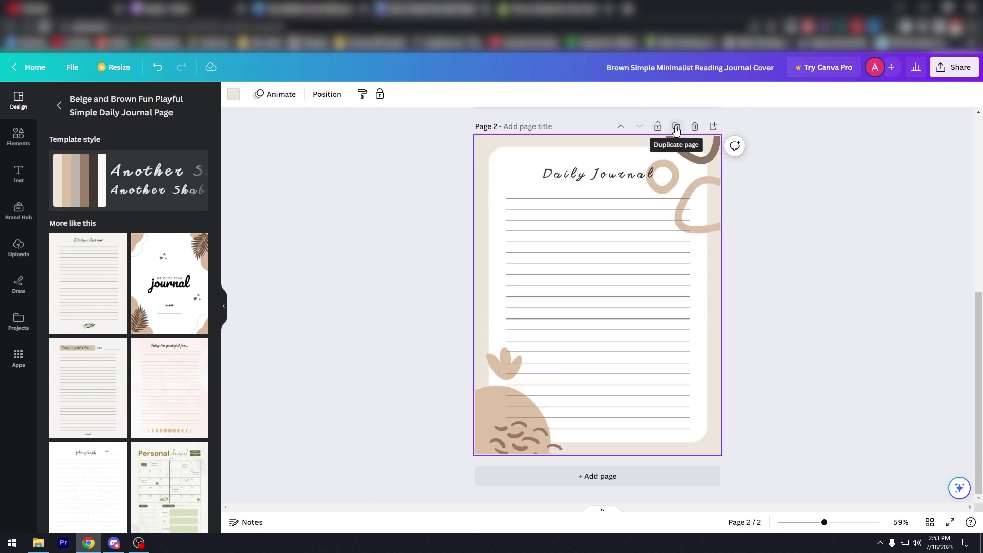
left_click(512, 329)
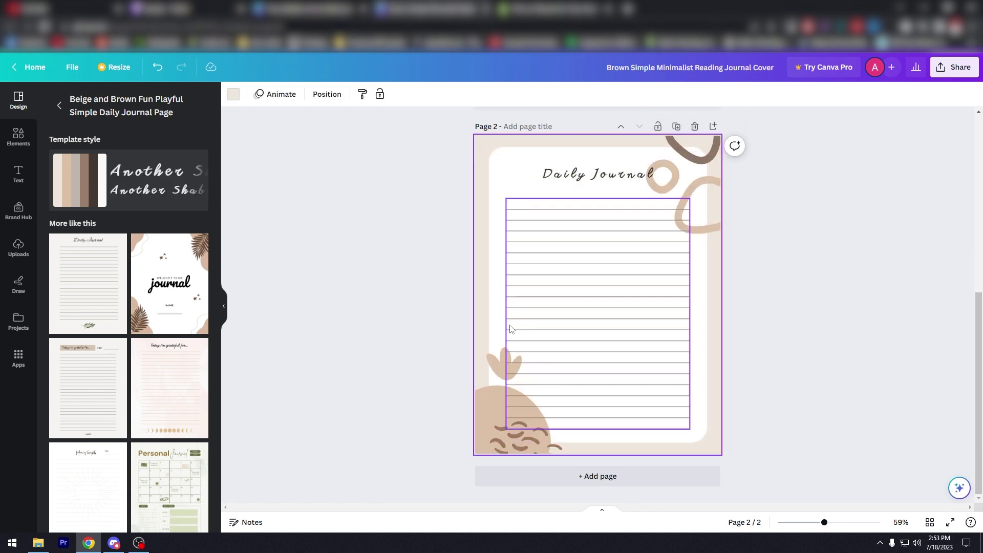
Compare the Reading Journal cover on page 1 with the lined Daily Journal layout on page 2.
scroll(510, 329, "up", 2)
scroll(511, 328, "up", 5)
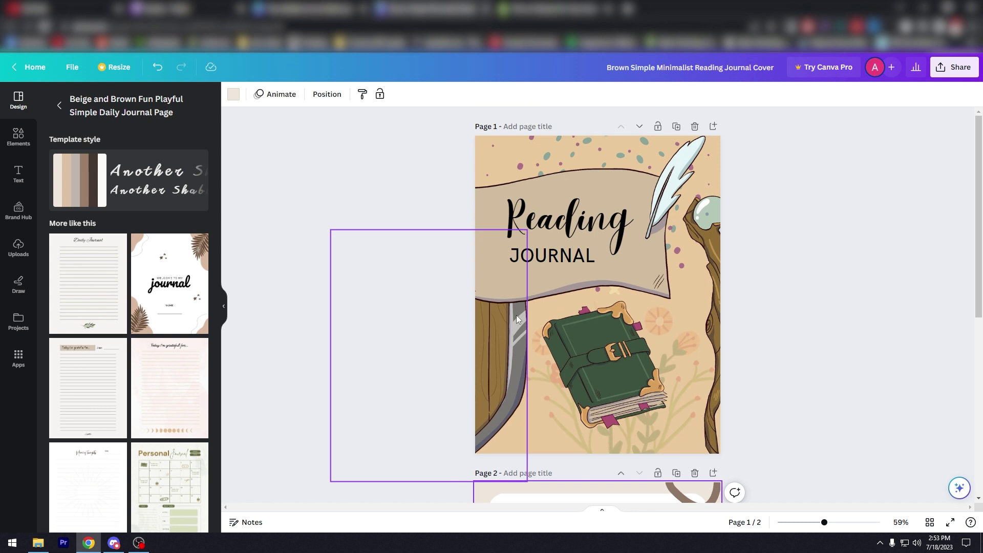
scroll(518, 303, "down", 7)
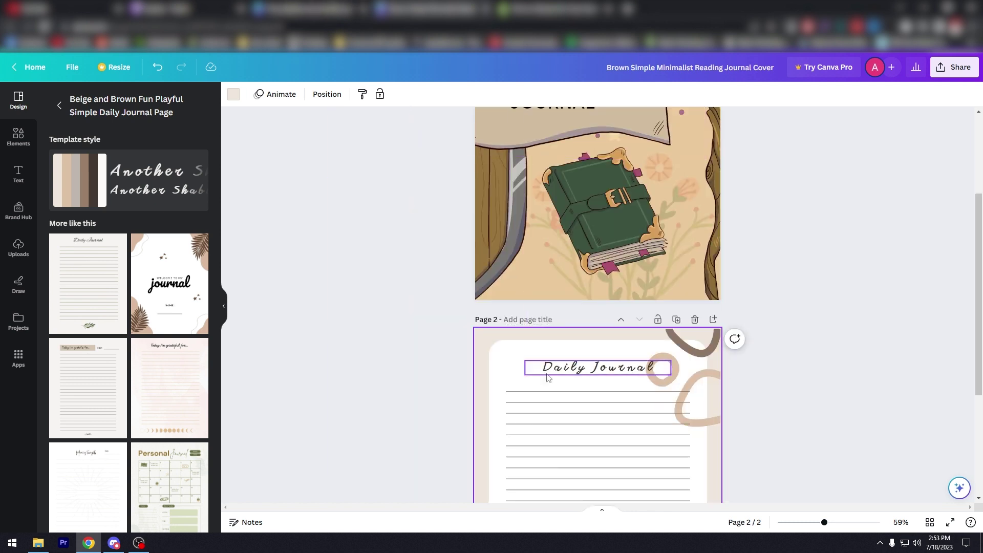
scroll(560, 385, "up", 4)
scroll(610, 318, "down", 3)
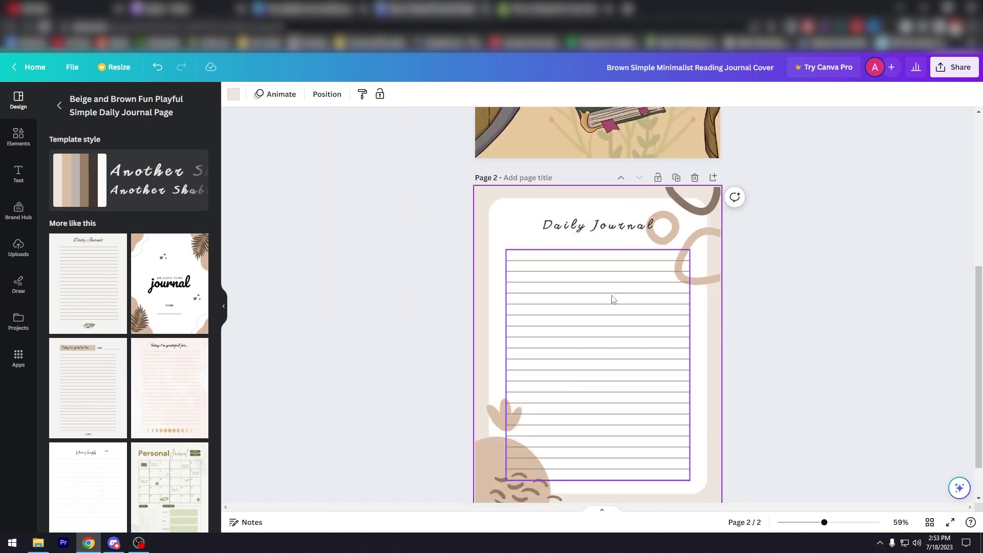
left_click(532, 208)
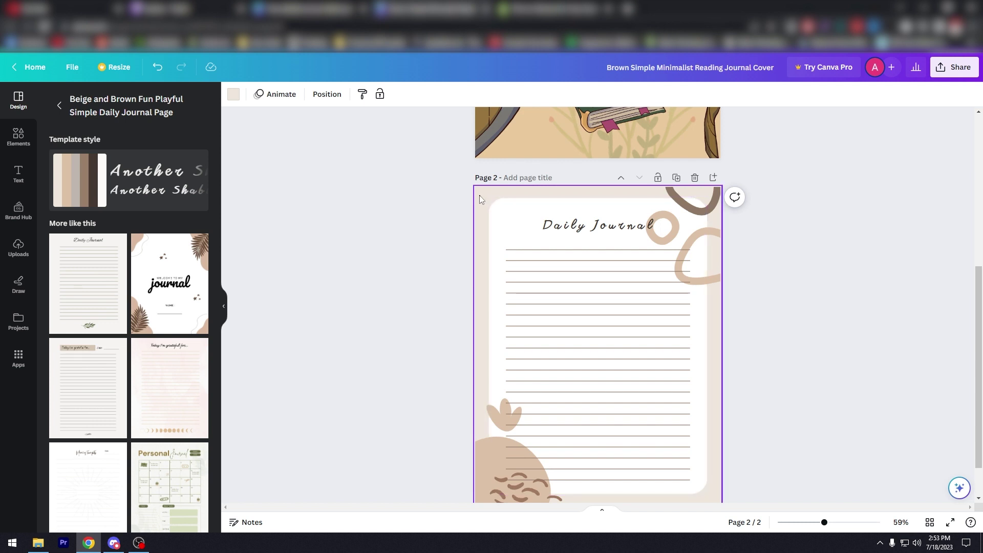
scroll(479, 195, "up", 6)
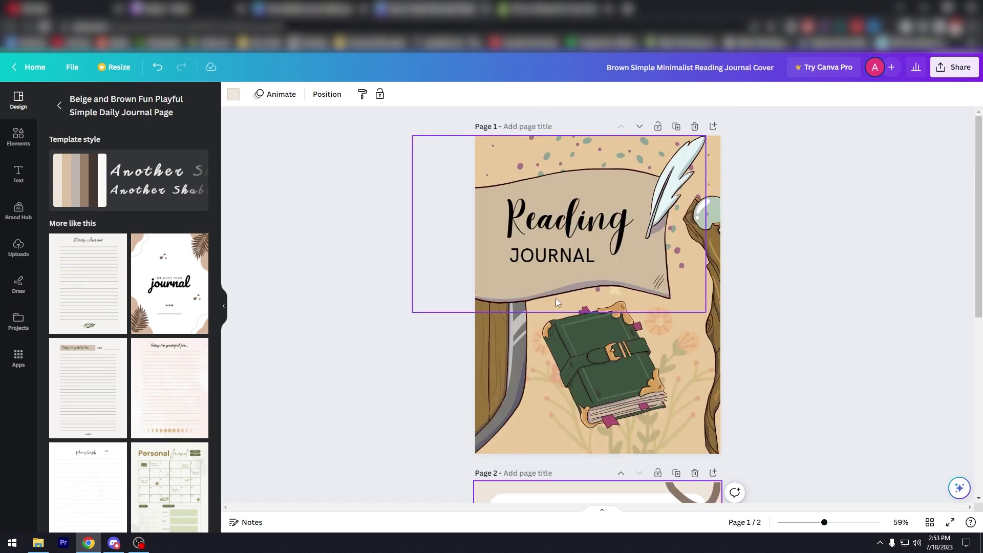
scroll(555, 298, "down", 5)
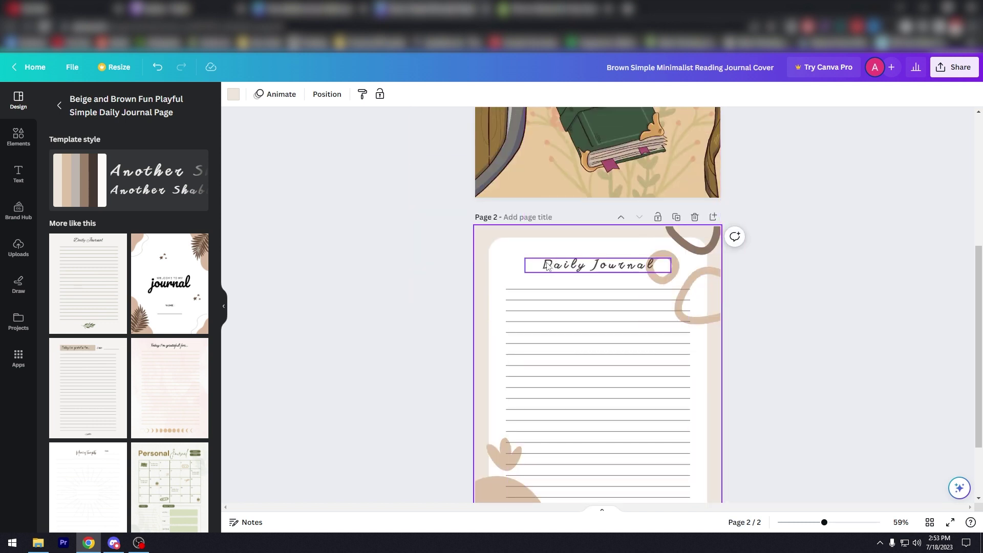
Duplicate the lined Daily Journal page three times to extend the journal to five pages.
scroll(547, 266, "down", 2)
scroll(665, 410, "up", 2)
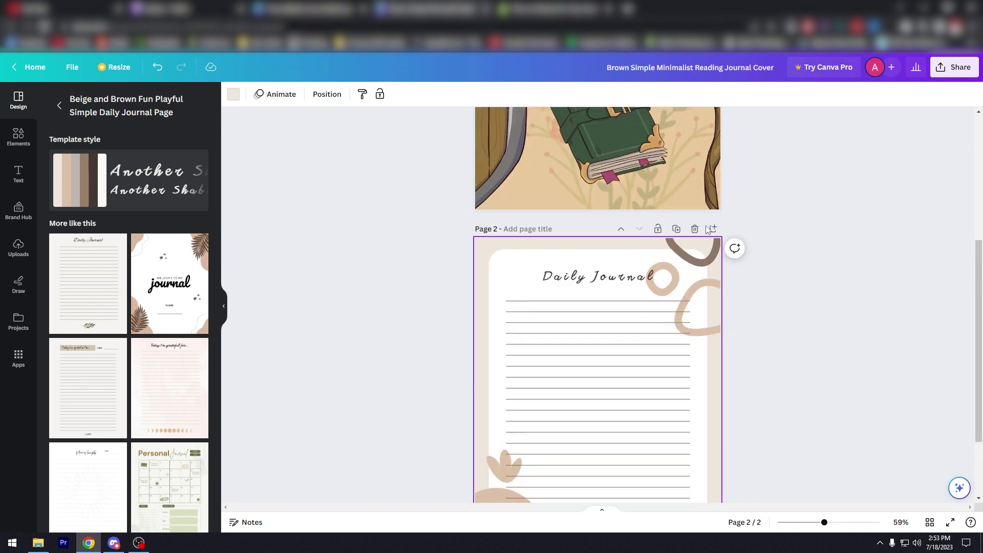
left_click(676, 229)
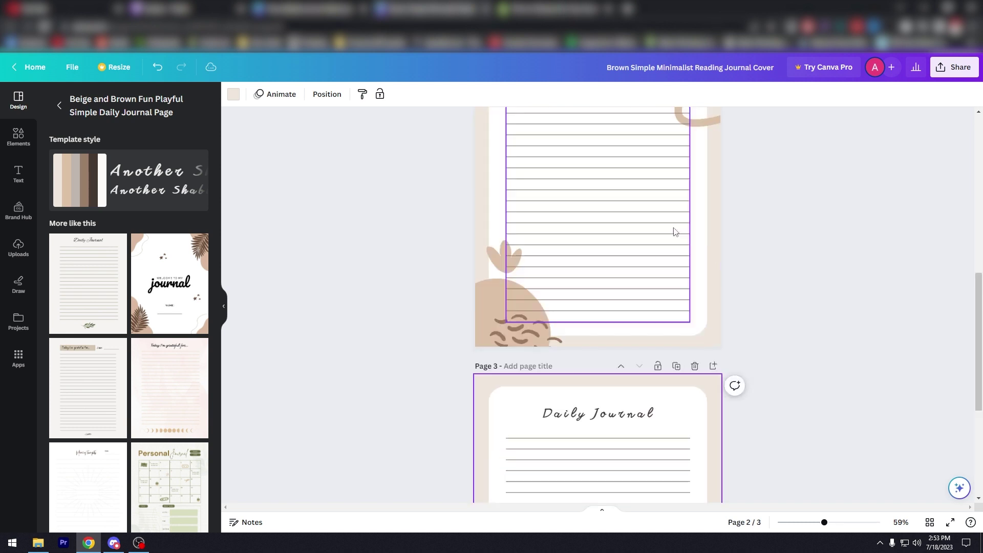
left_click(676, 229)
left_click(676, 229)
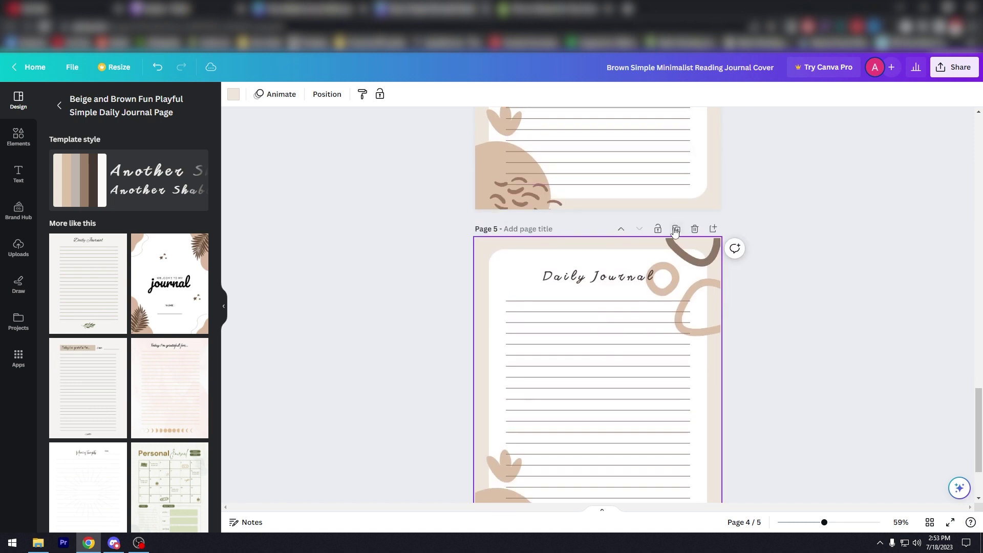
Duplicate the lined Daily Journal page three more times to extend the journal to eight pages.
left_click(676, 229)
left_click(676, 228)
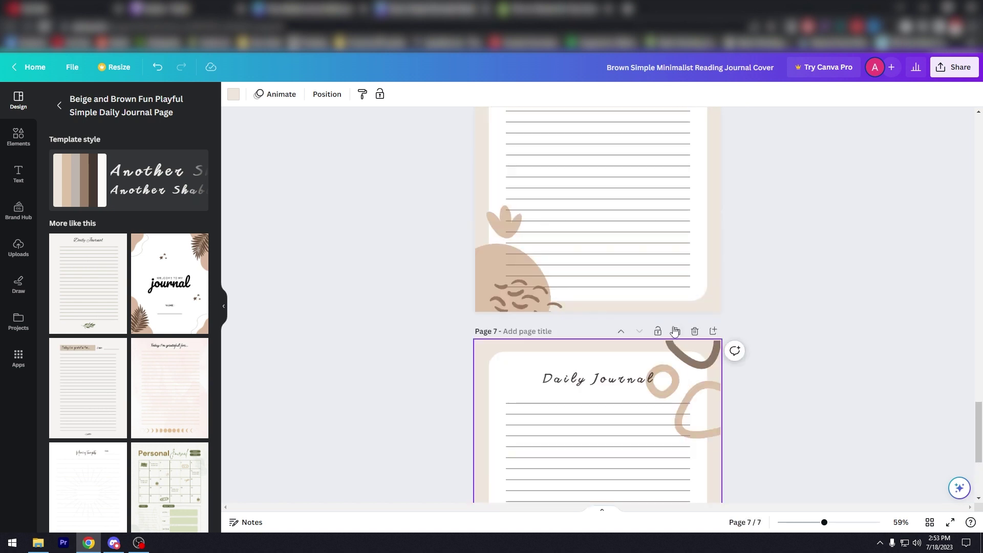
scroll(675, 331, "up", 15)
scroll(674, 326, "up", 20)
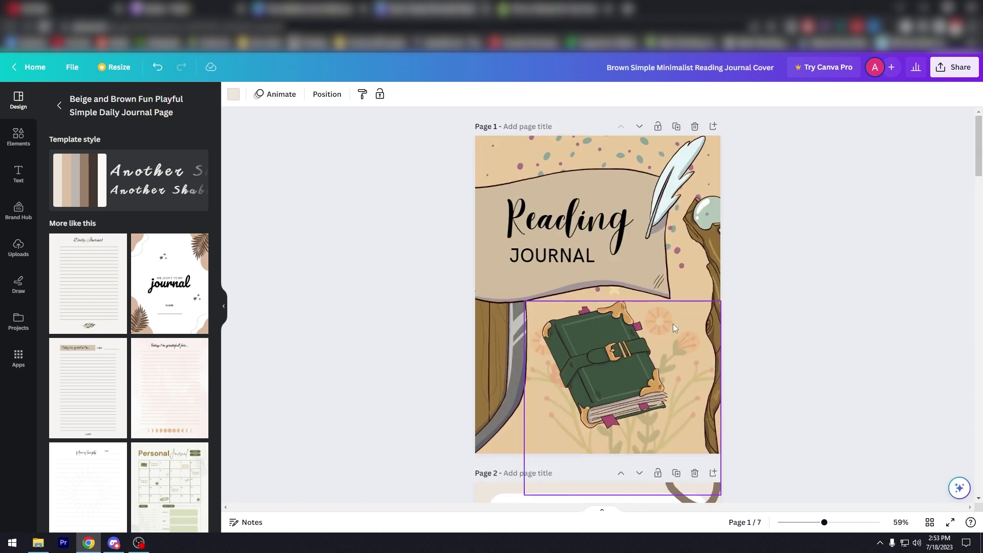
scroll(674, 327, "down", 5)
left_click(677, 218)
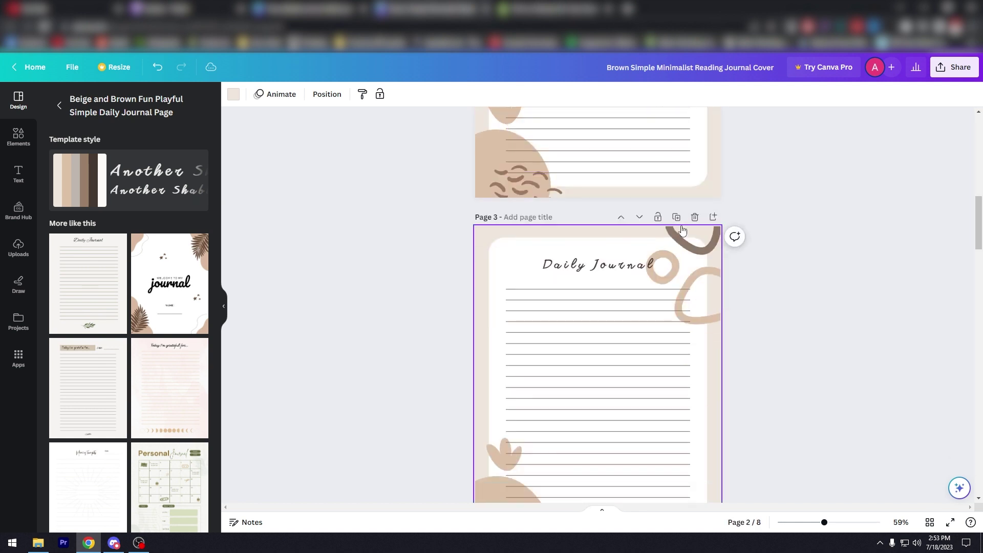
Review the duplicated Daily Journal pages and the artwork and title on the Reading Journal cover.
scroll(686, 325, "down", 20)
scroll(686, 325, "down", 6)
scroll(686, 325, "up", 17)
scroll(689, 327, "up", 20)
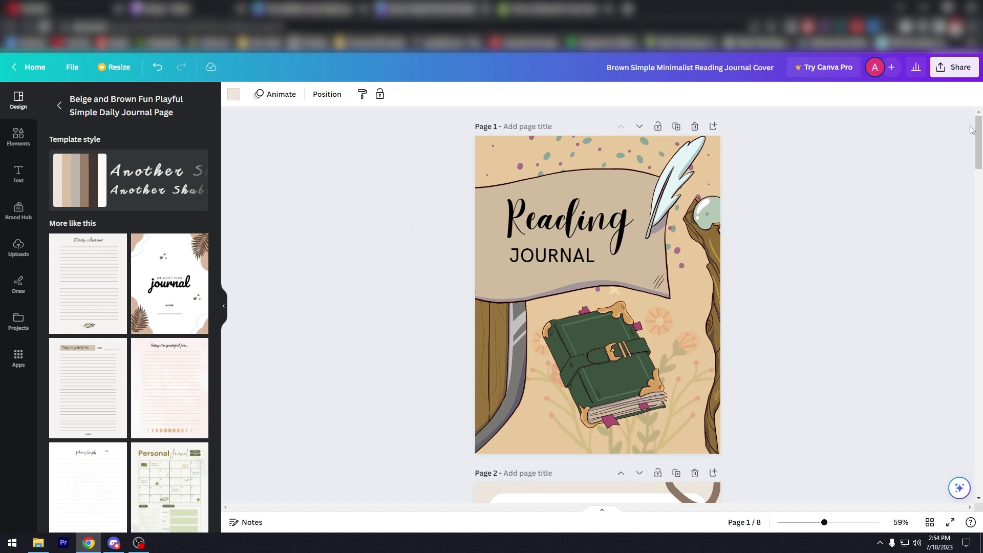
left_click_drag(979, 135, 928, 139)
left_click(497, 154)
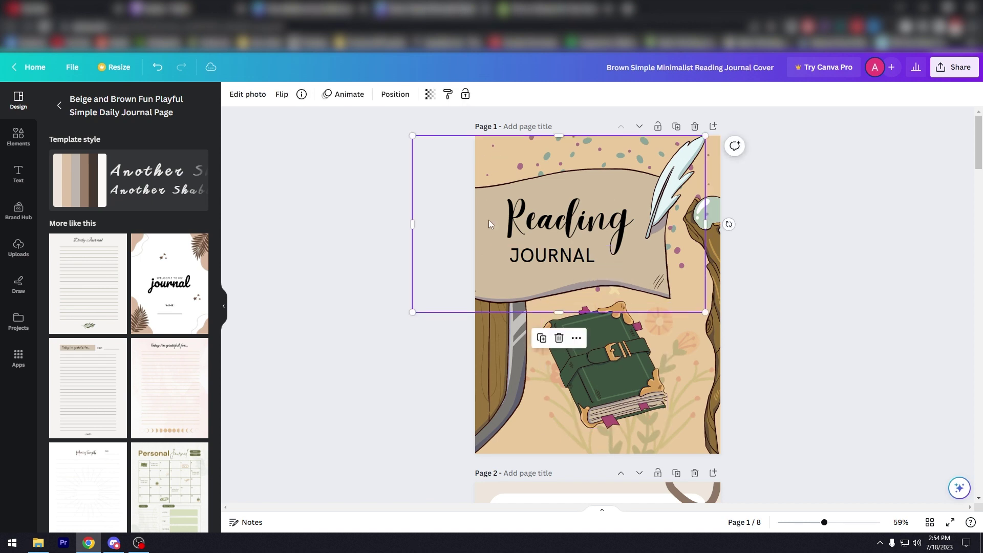
left_click(403, 363)
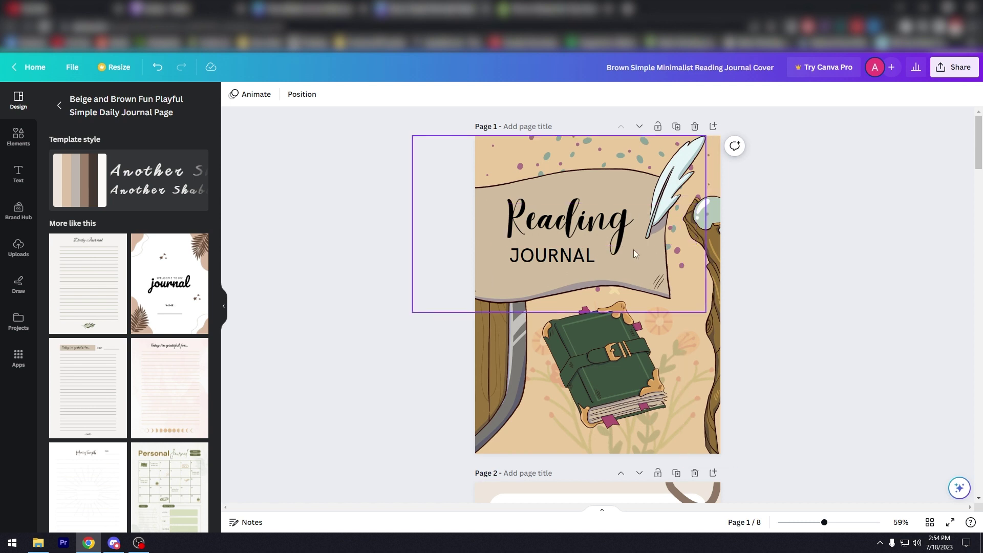
scroll(635, 441, "down", 3)
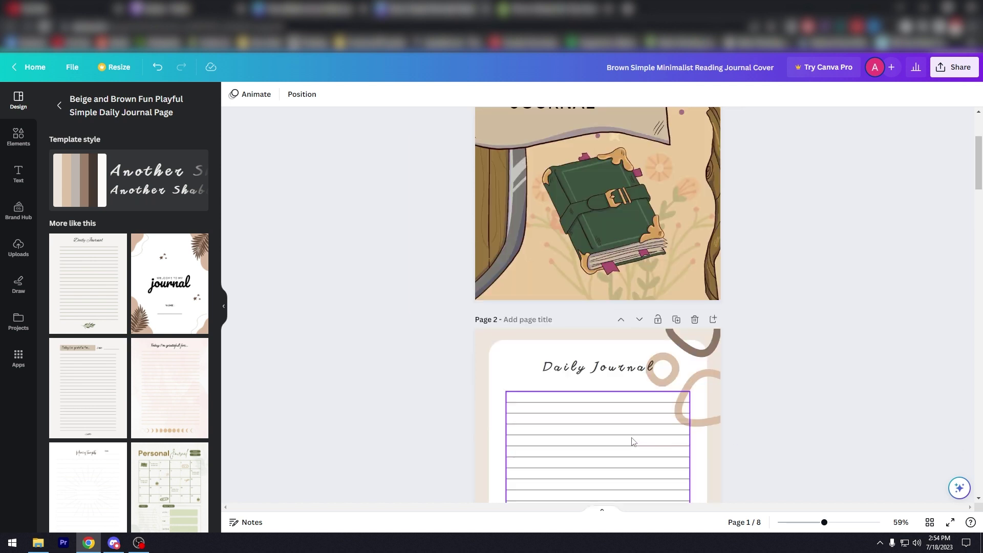
scroll(634, 442, "up", 3)
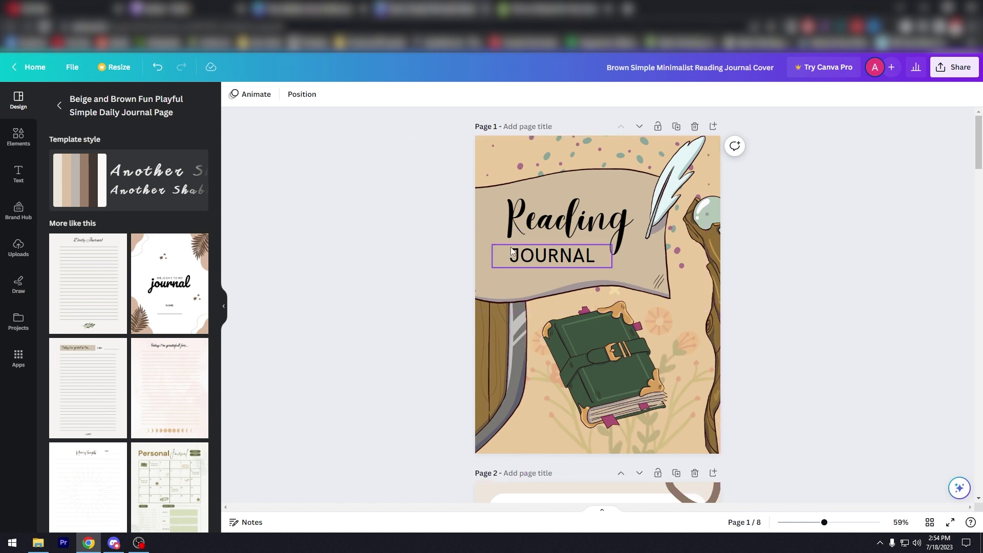
scroll(456, 247, "down", 1)
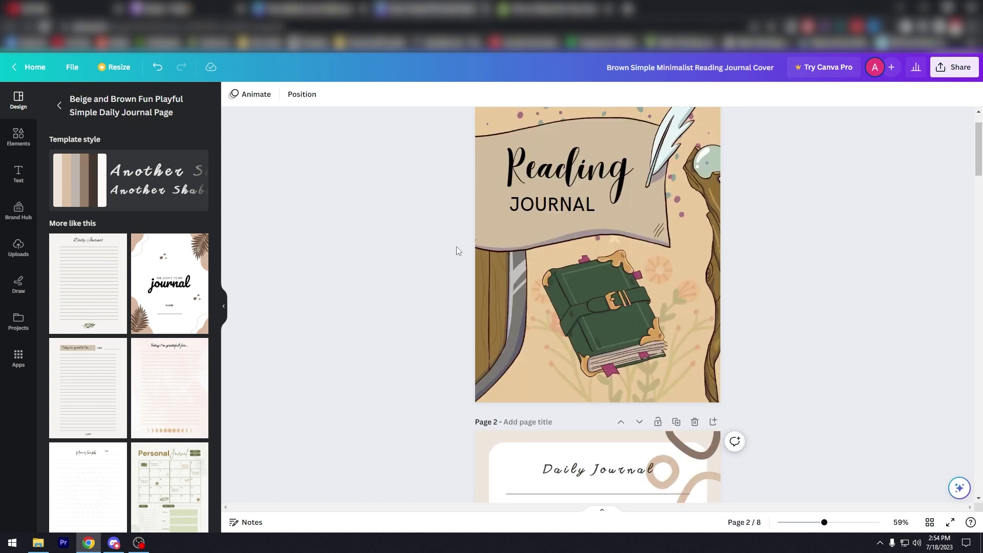
scroll(457, 247, "up", 1)
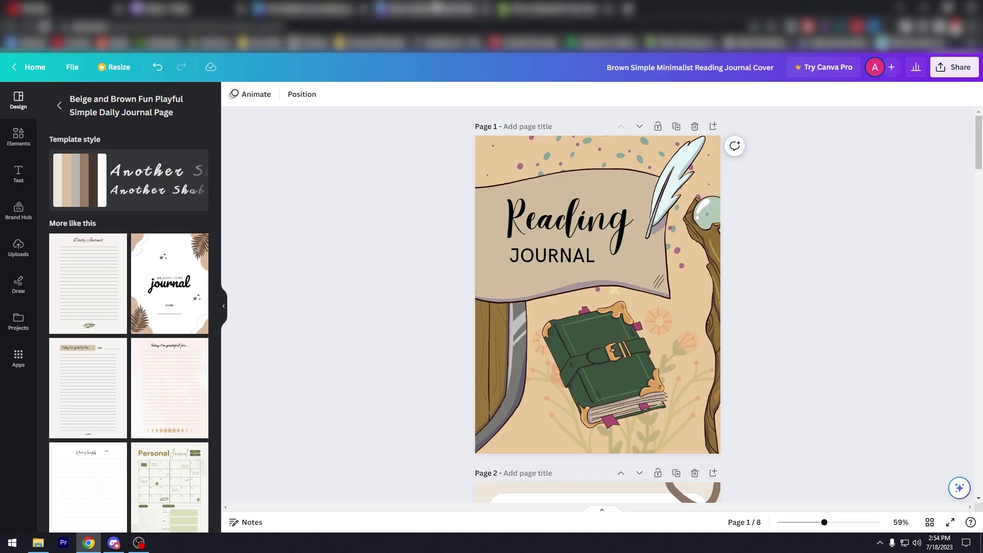
Examine the design's download options, including file type, size and page selection, and close them without downloading.
left_click(954, 71)
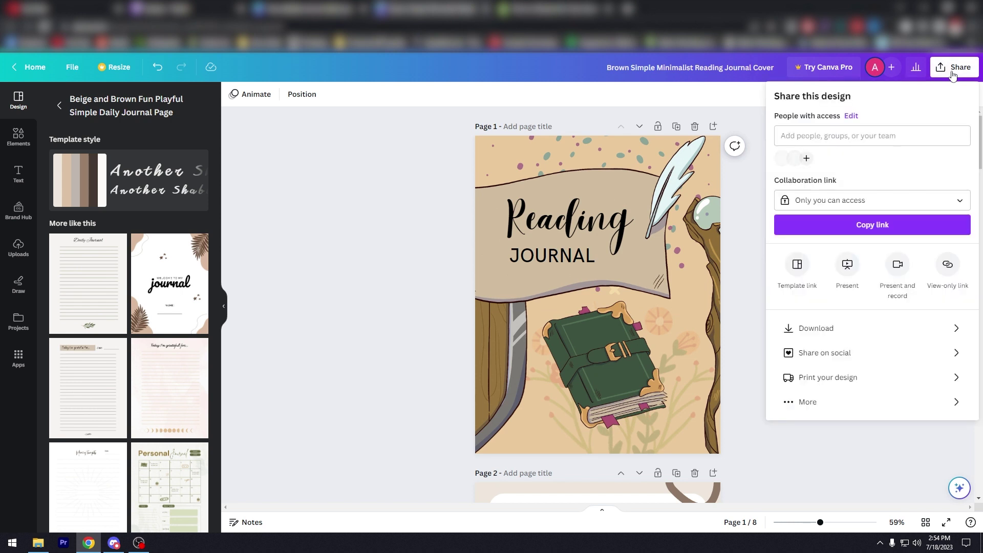
left_click(840, 336)
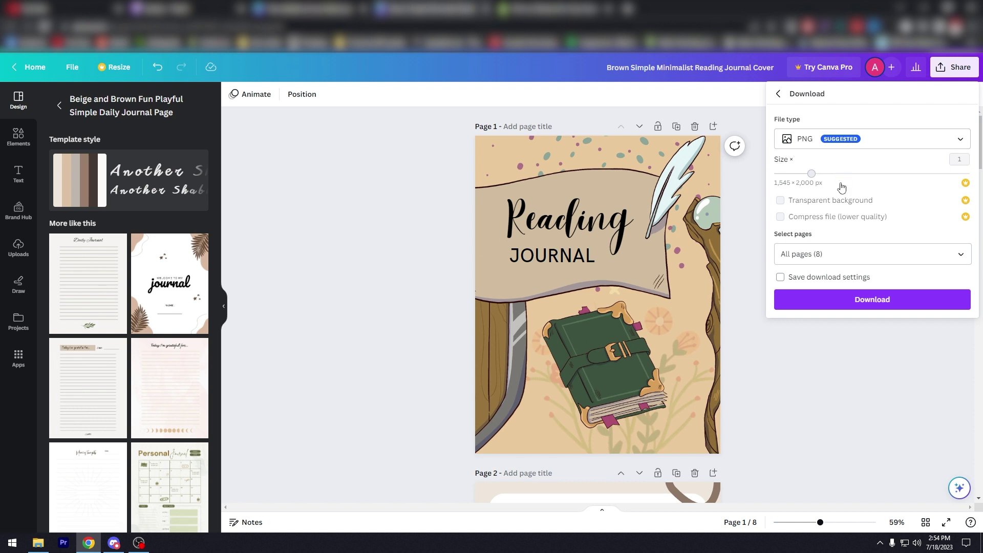
left_click(794, 278)
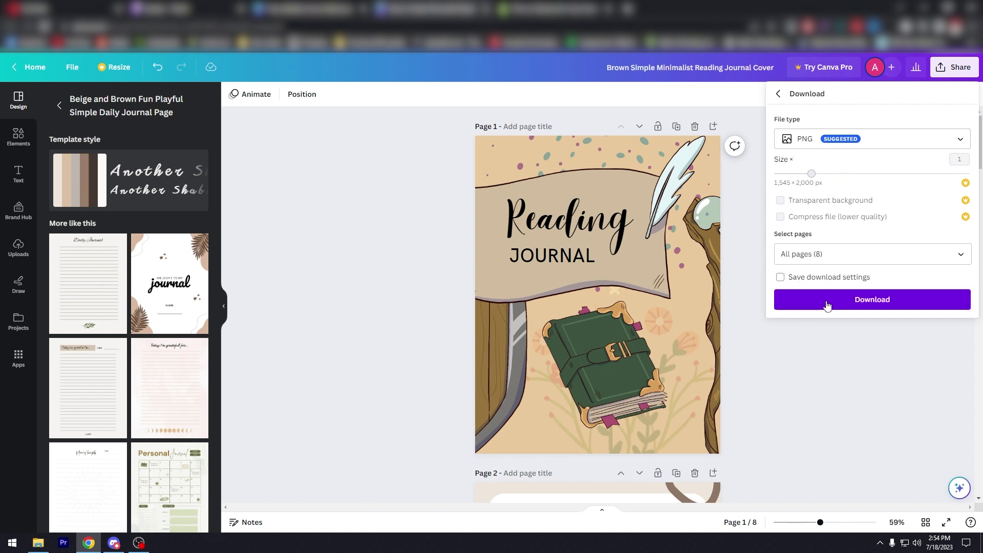
left_click(419, 227)
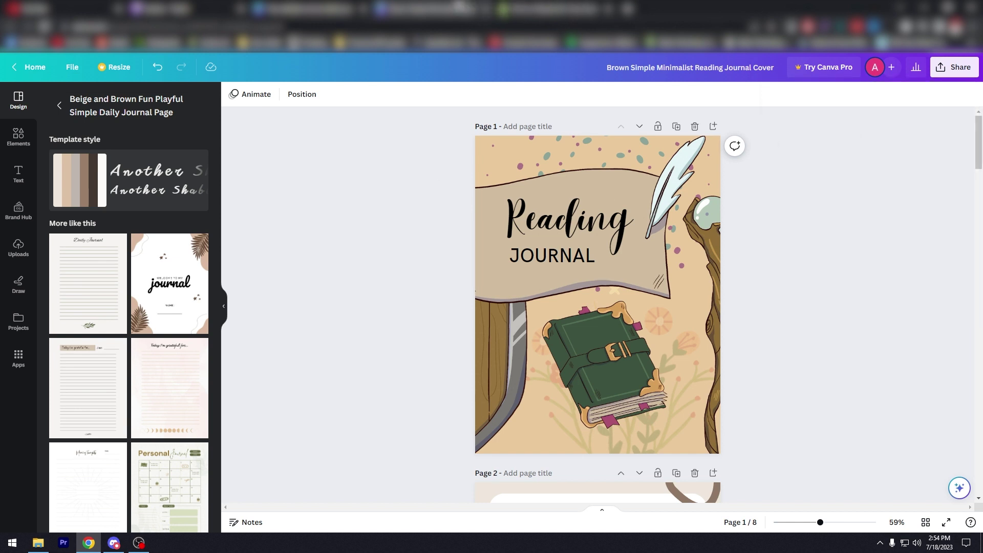
Consult Shopify's print-on-demand guide and return to the Canva journal to review its cover and Daily Journal pages.
left_click(521, 7)
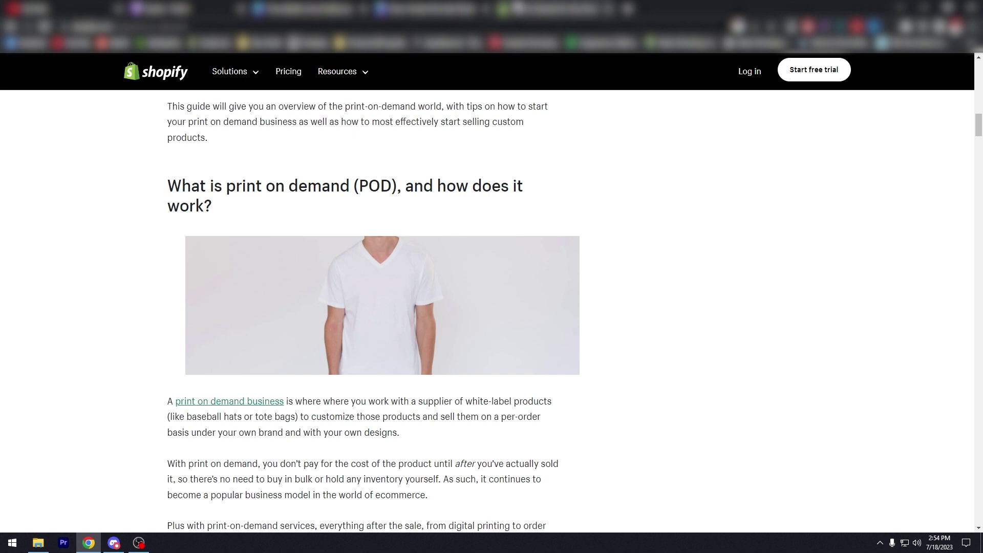
left_click(445, 8)
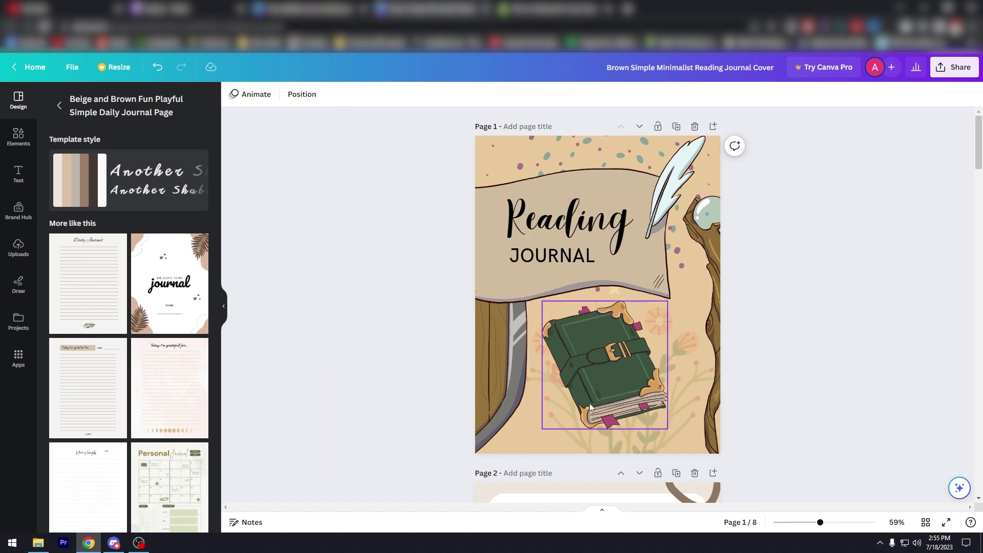
scroll(589, 358, "down", 8)
scroll(568, 317, "up", 3)
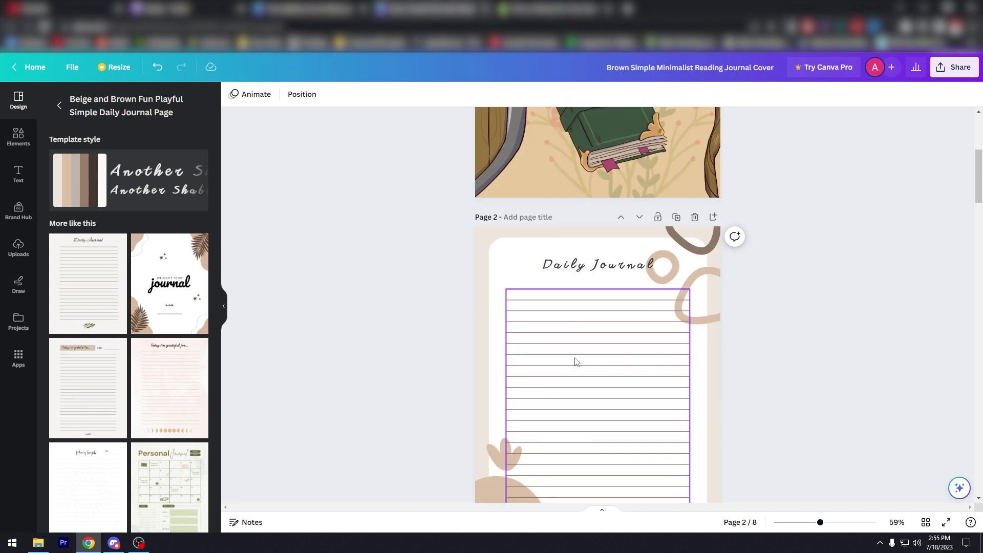
scroll(574, 361, "down", 7)
scroll(576, 379, "up", 10)
scroll(579, 379, "up", 3)
left_click_drag(528, 481, 330, 230)
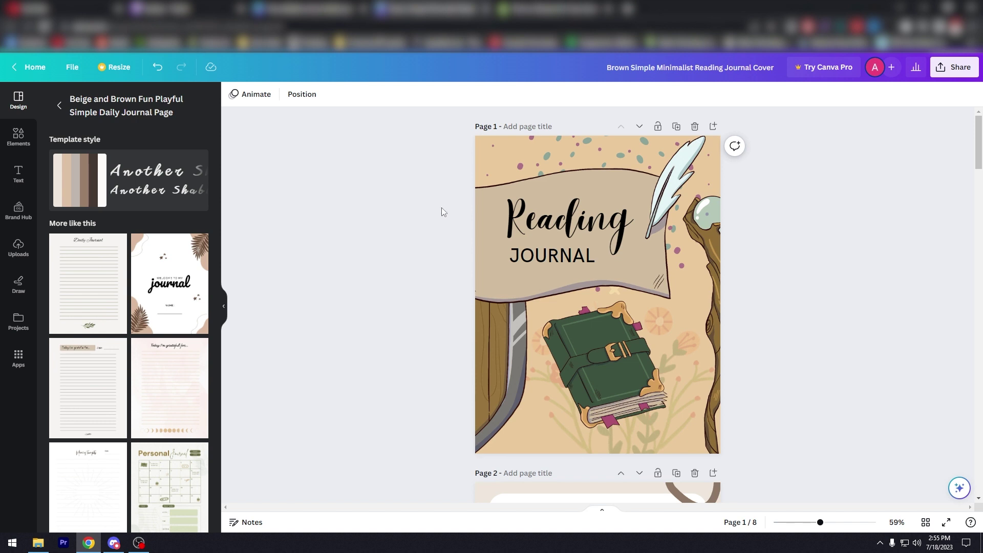
left_click(333, 7)
left_click(420, 8)
left_click(534, 8)
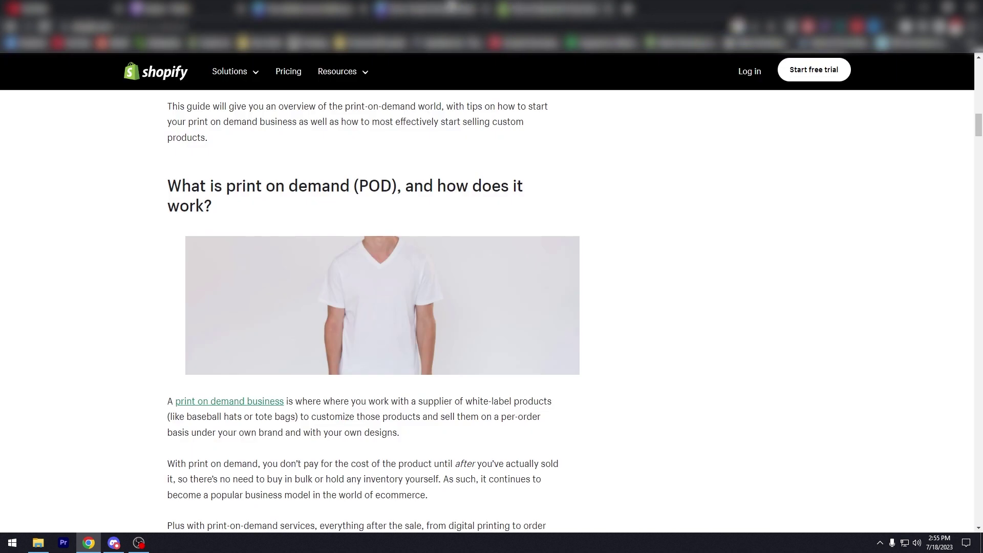
left_click(450, 7)
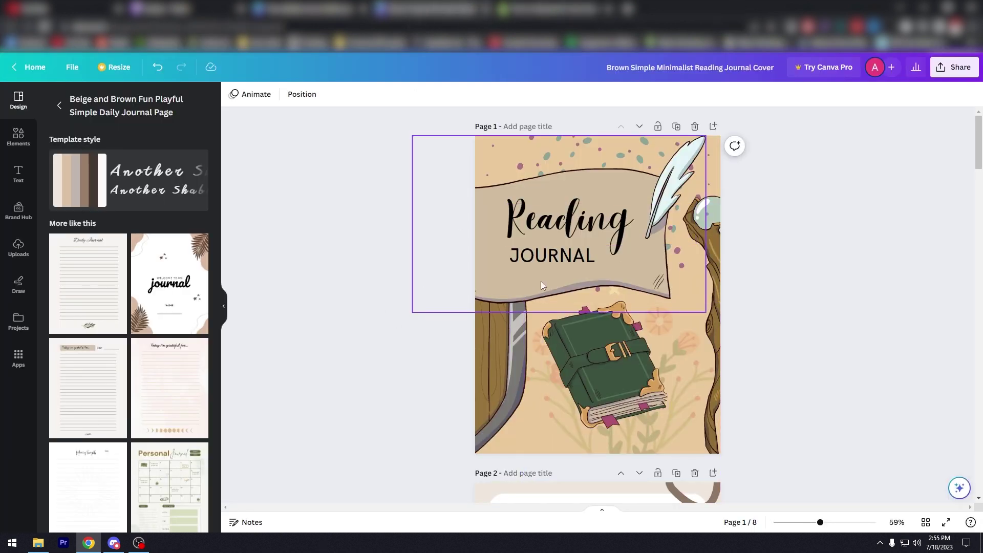
scroll(563, 266, "down", 3)
left_click(616, 244)
left_click(505, 229)
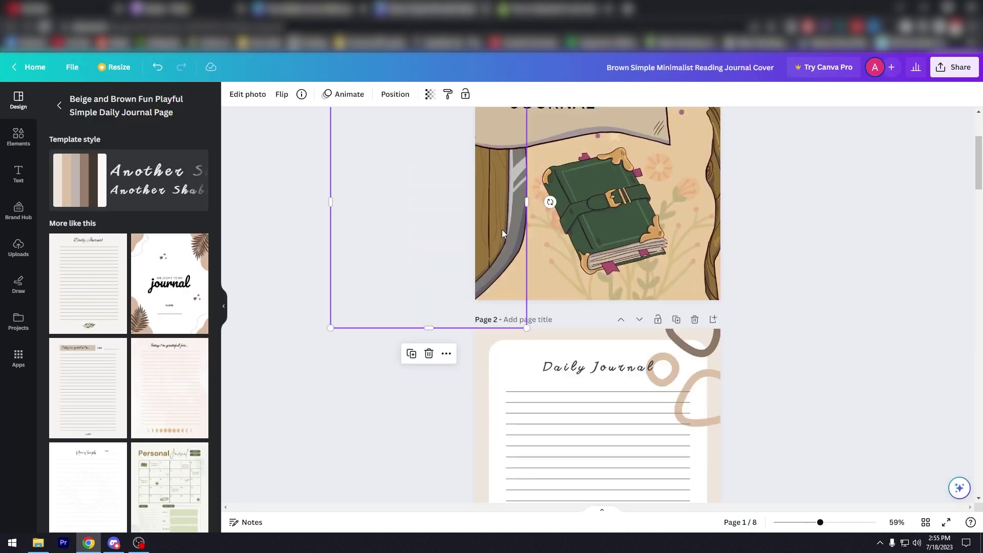
left_click(557, 244)
Return to the Journal templates list and create a blank journal design.
left_click(352, 8)
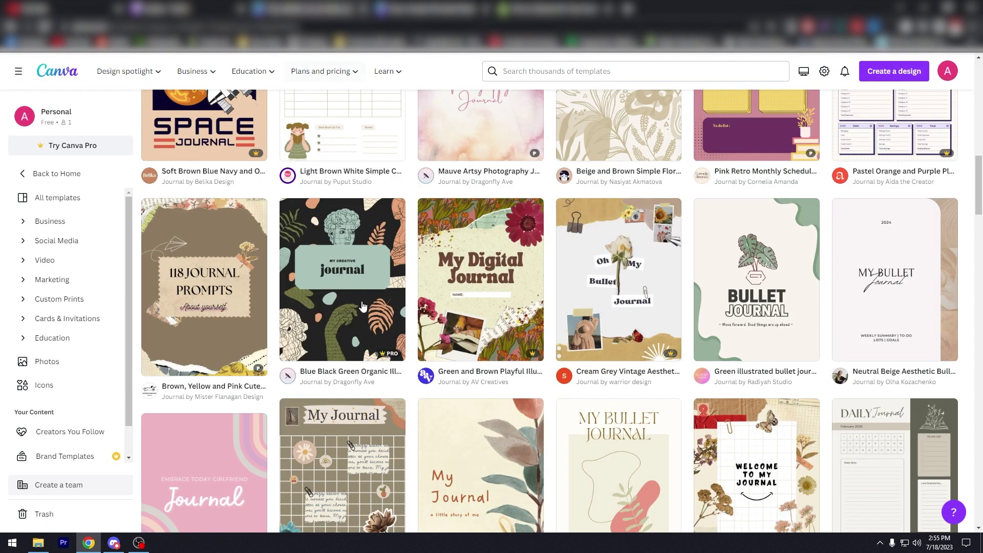
scroll(372, 320, "down", 2)
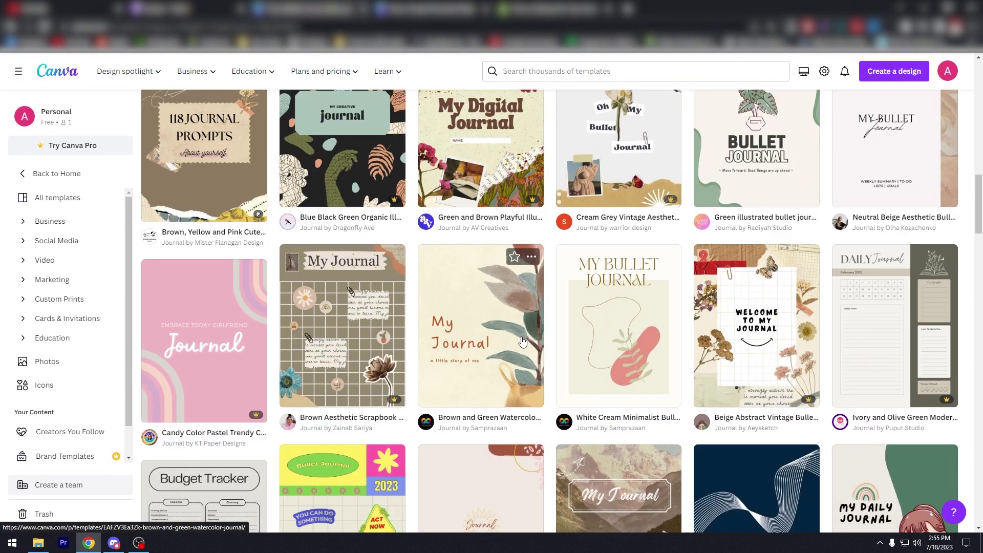
scroll(293, 327, "up", 10)
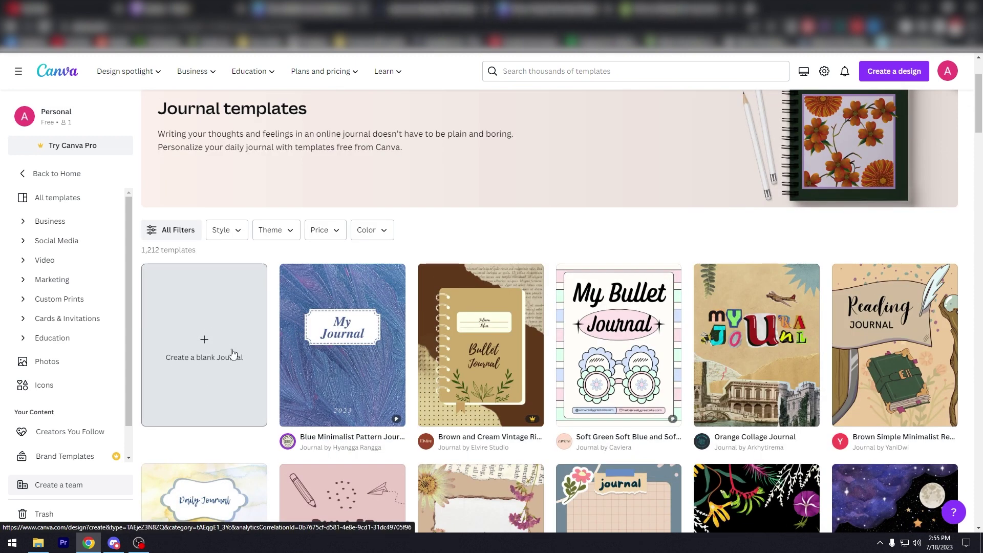
left_click(203, 359)
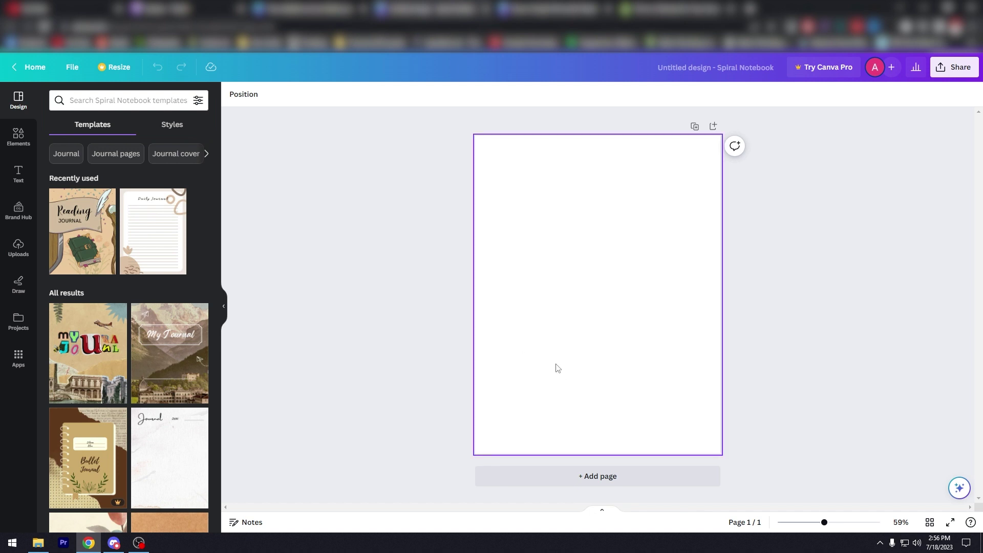
Check the elements and templates available for the blank journal and close the design.
left_click(17, 134)
left_click(17, 104)
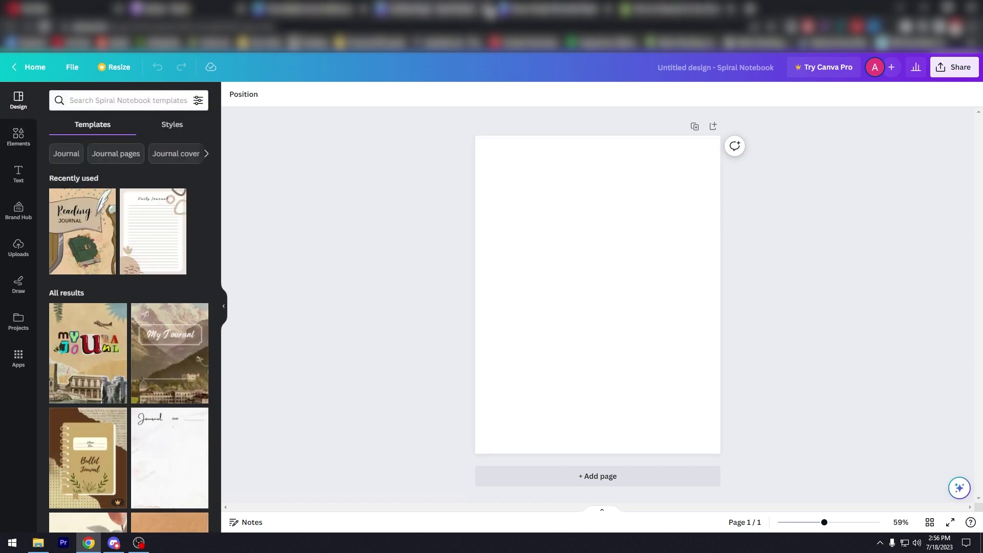
left_click(489, 10)
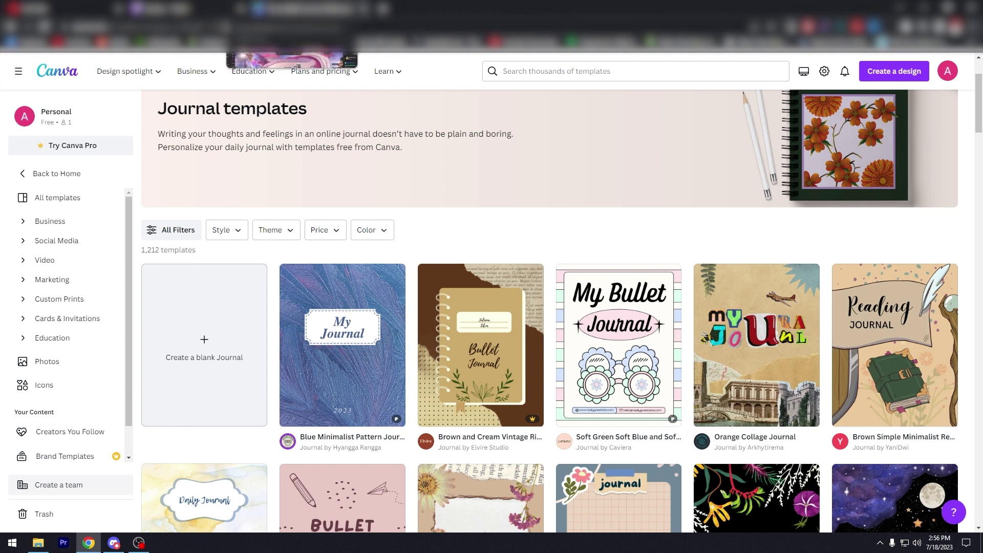
Look up Canva's plans and open the Pro plan overview page.
mouse_move(211, 91)
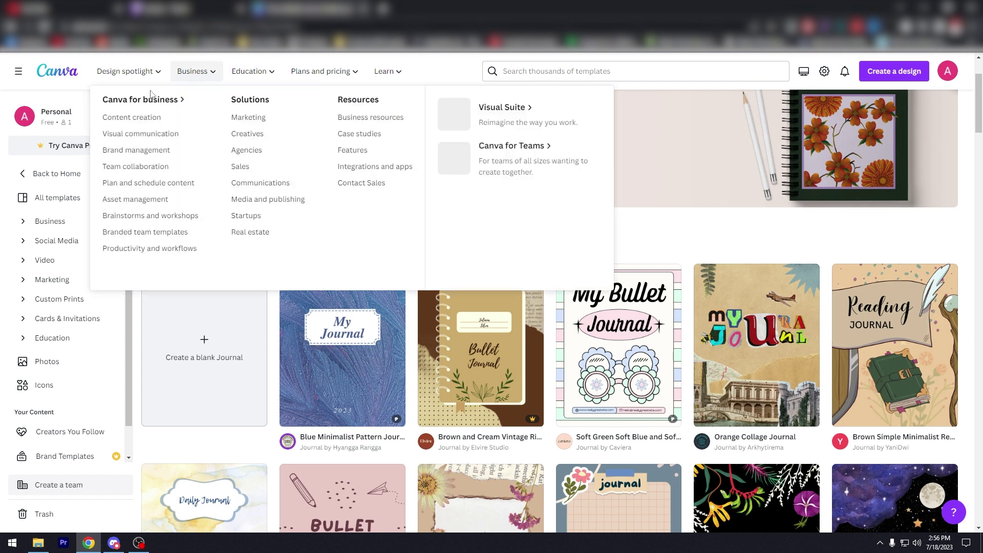
mouse_move(311, 75)
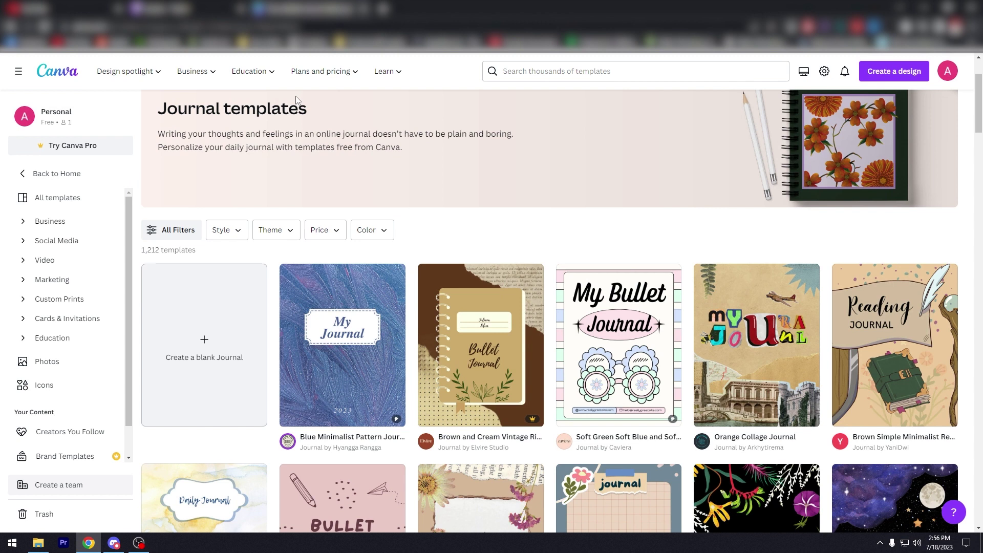
mouse_move(306, 75)
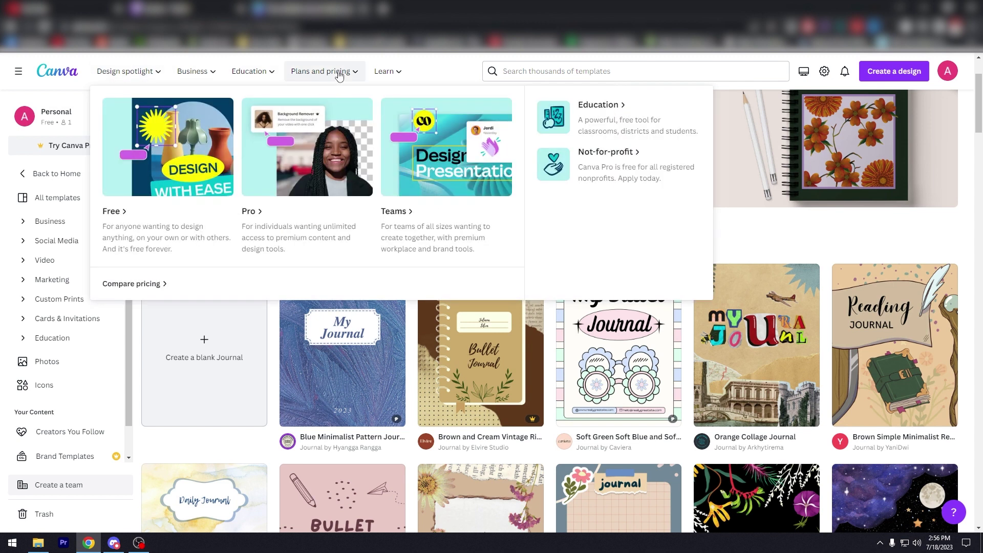
left_click(256, 212)
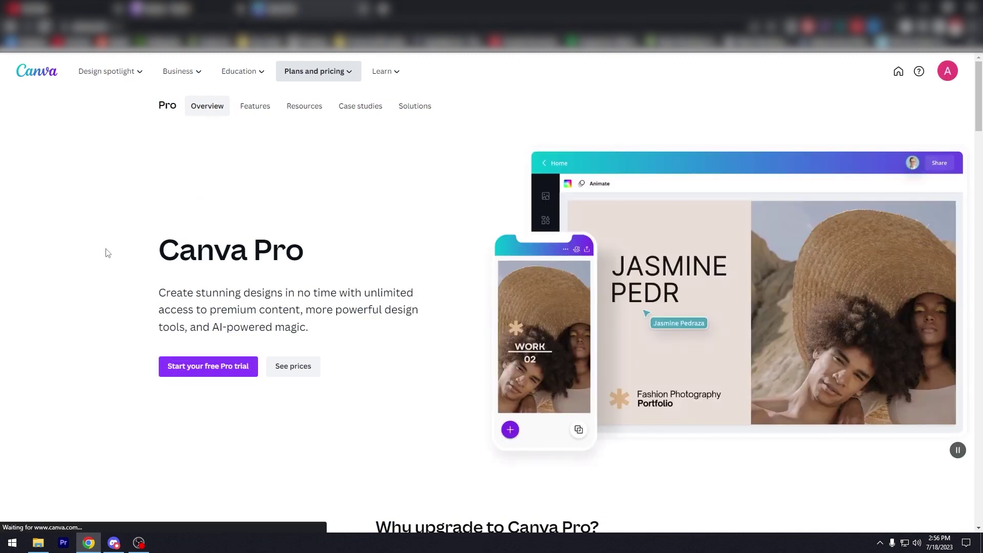
Examine the Canva Pro upgrade benefits and the yearly price comparison between Canva Free and Canva Pro.
scroll(106, 251, "down", 3)
scroll(106, 253, "down", 3)
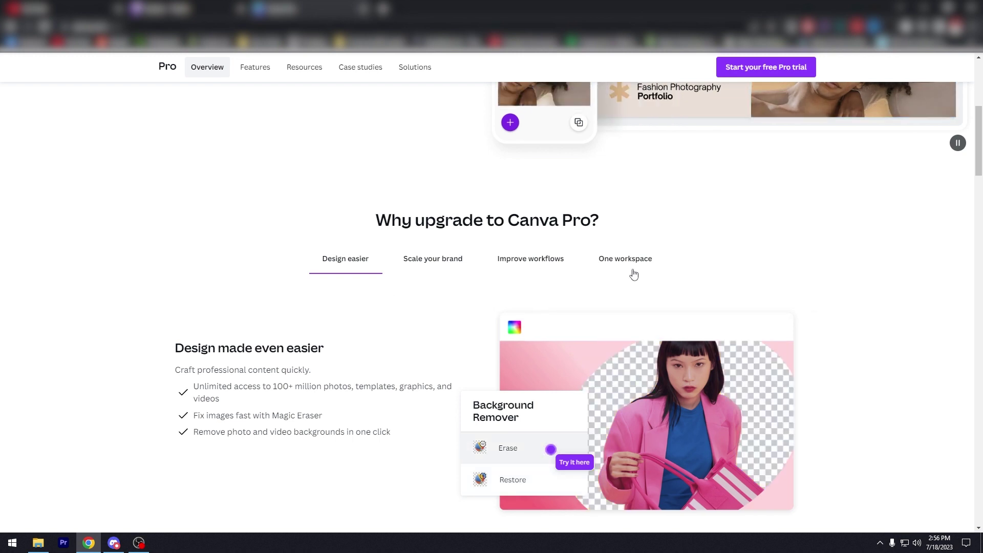
scroll(108, 184, "down", 11)
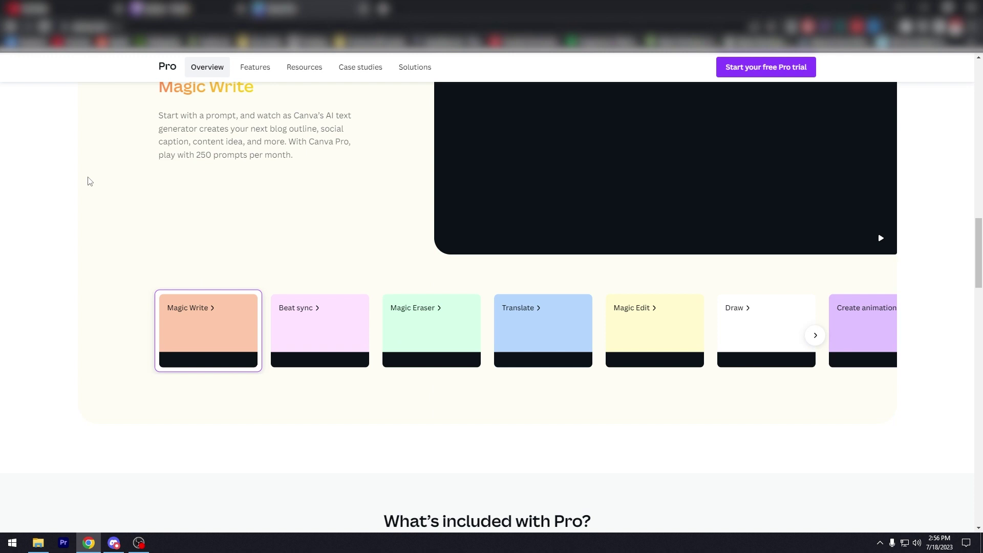
scroll(90, 181, "down", 8)
scroll(89, 182, "down", 3)
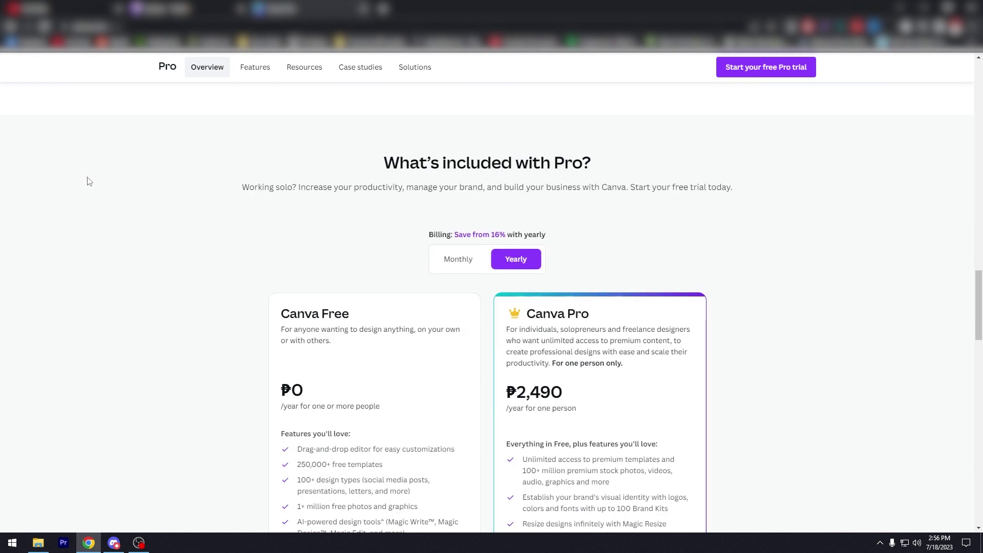
scroll(88, 181, "down", 4)
scroll(442, 183, "up", 2)
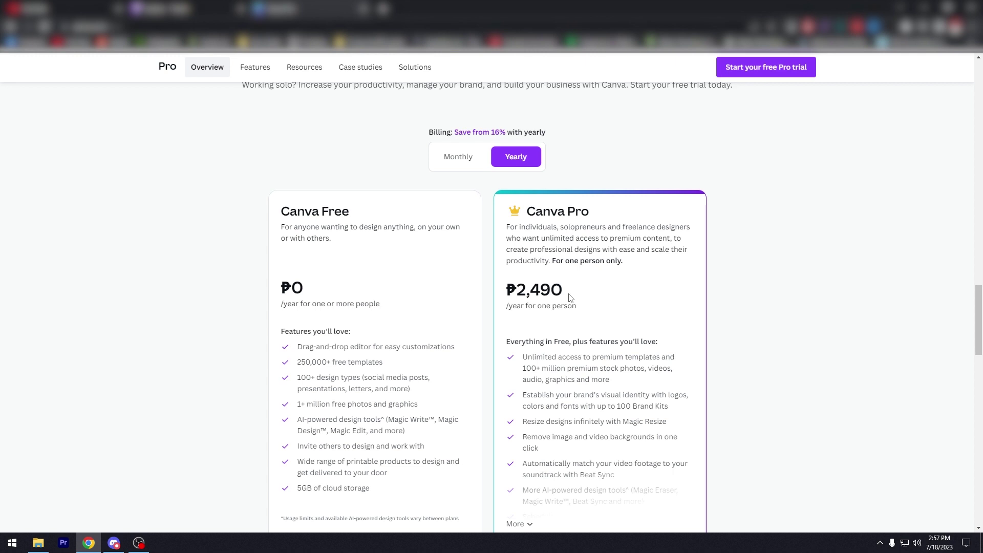
Show the plan comparison with monthly billing and expand the full Canva Pro feature list.
left_click(445, 156)
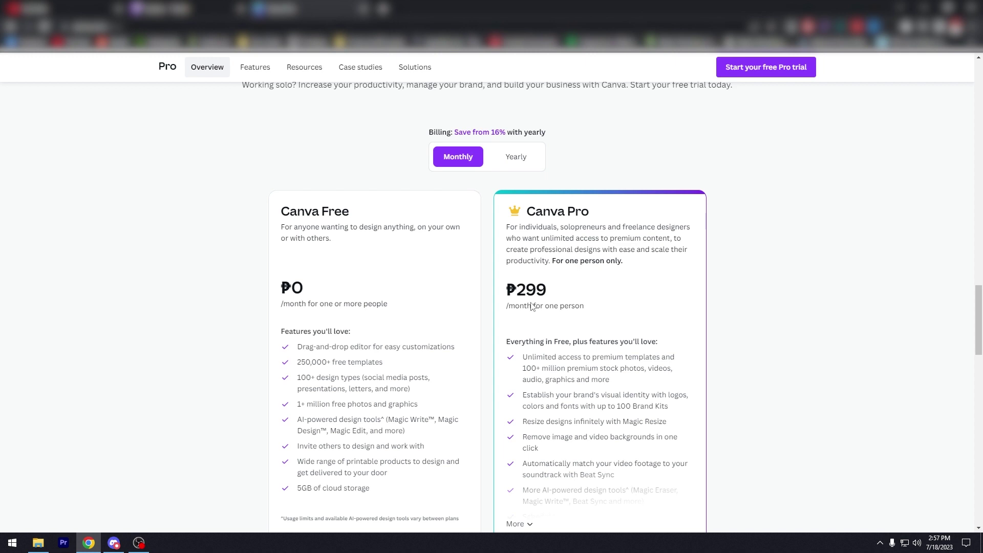
scroll(574, 340, "down", 3)
scroll(566, 338, "up", 1)
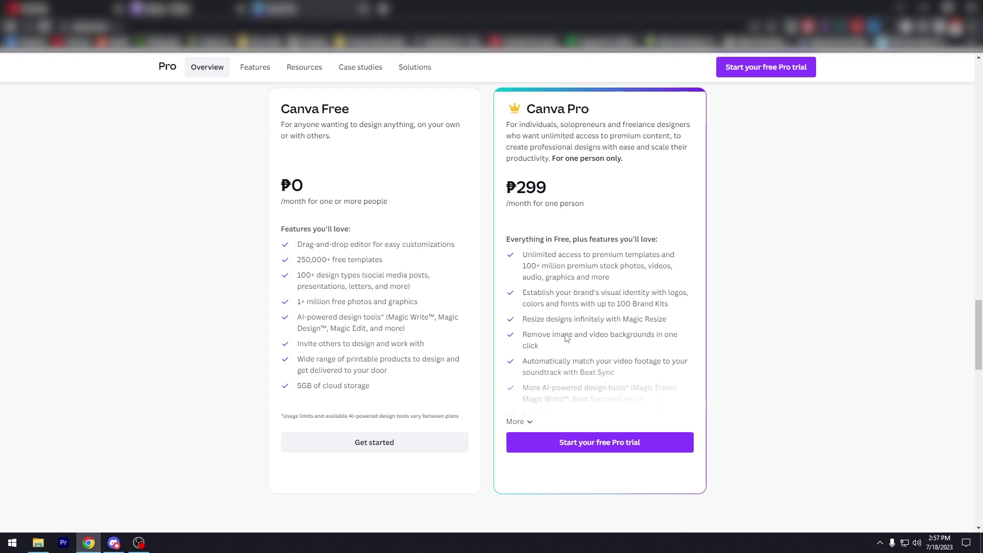
left_click(523, 422)
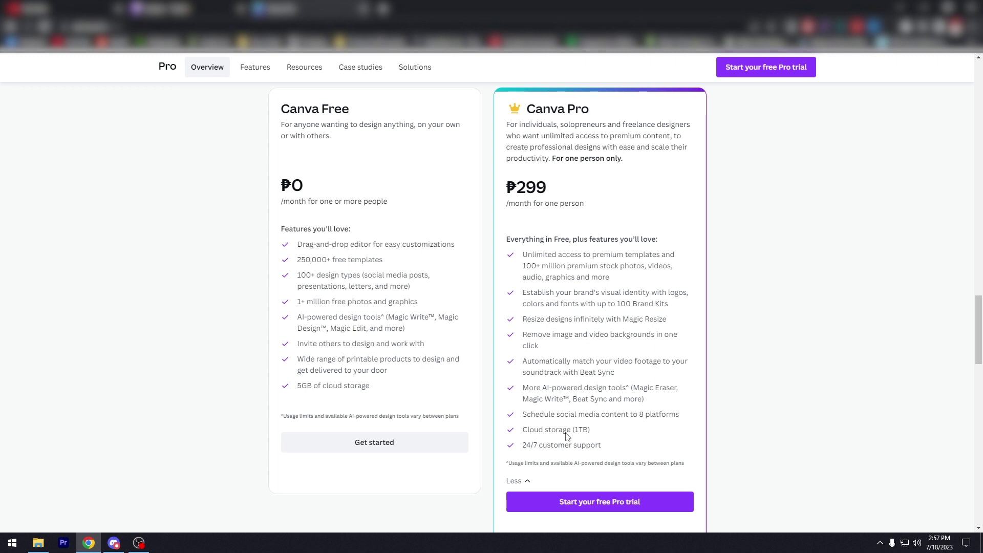
scroll(566, 436, "down", 3)
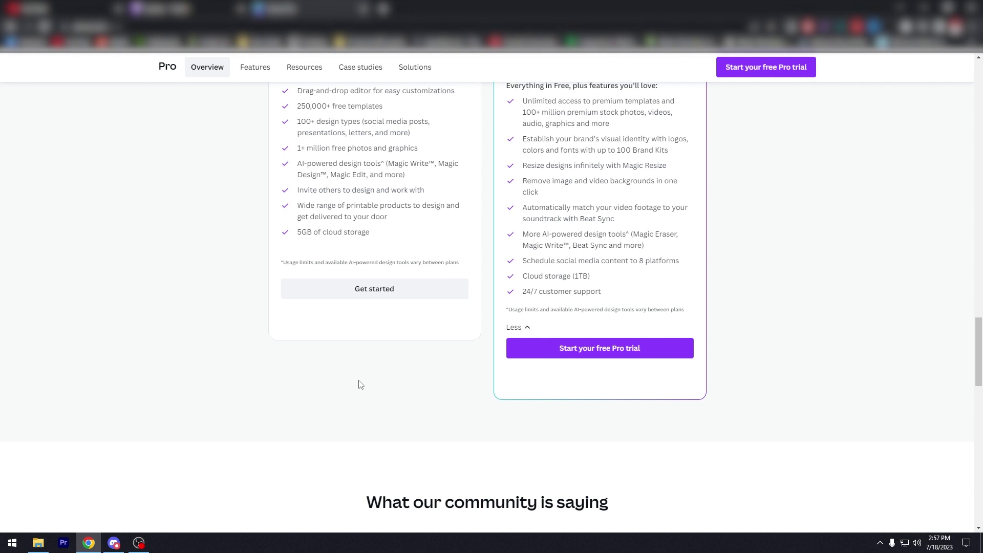